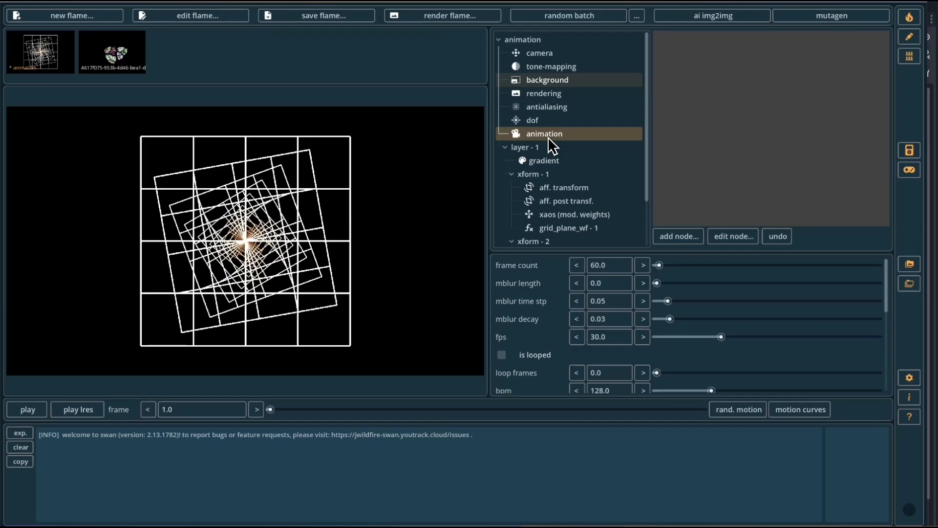
View the camera parameters and xform 1's affine transform, and return to the camera parameters.
click(539, 54)
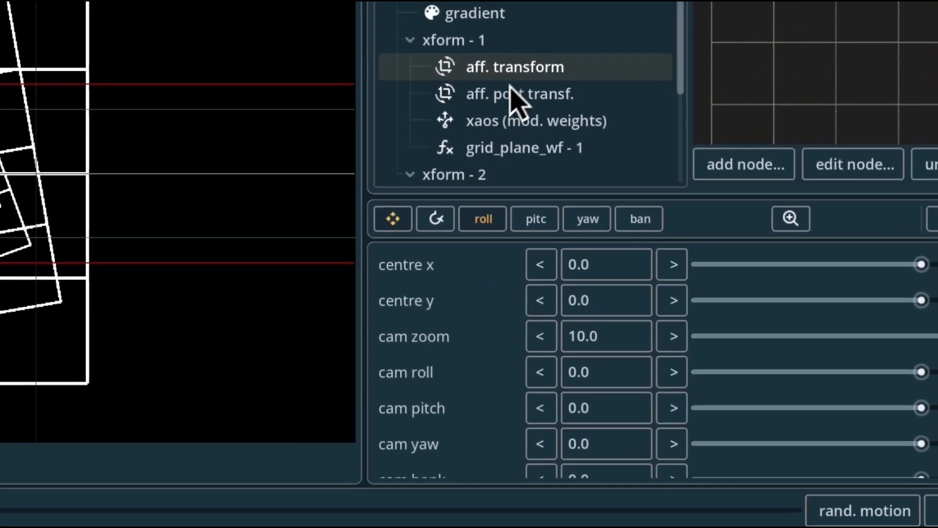
click(521, 319)
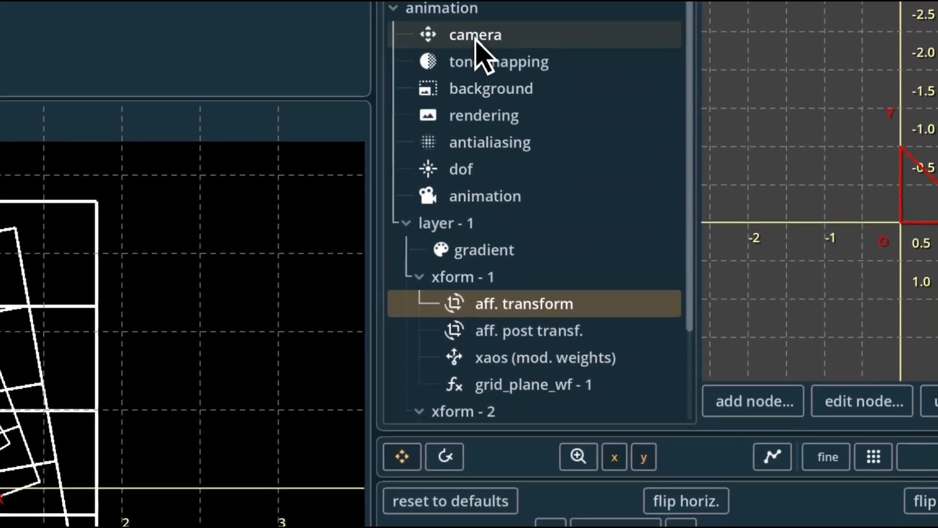
click(475, 38)
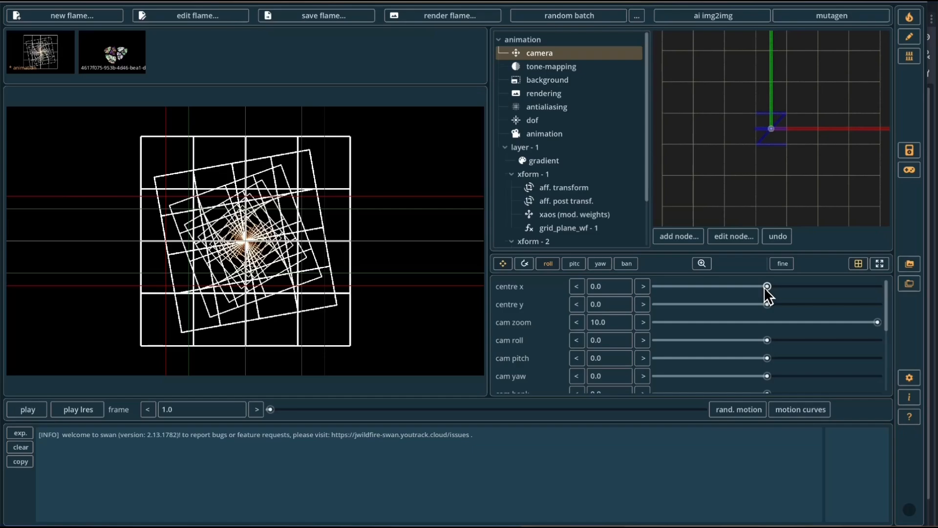
Try shifting the camera's centre x to 0.29 and centre y to 0.413, and undo the changes.
drag(764, 286, 774, 287)
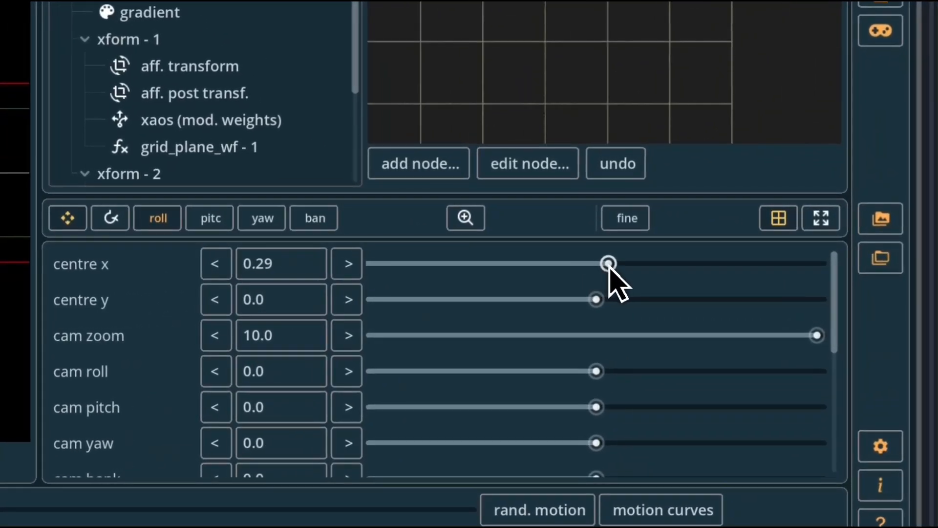
drag(608, 264, 613, 299)
mouse_move(593, 372)
mouse_down()
mouse_move(555, 375)
mouse_move(591, 372)
mouse_up()
click(611, 163)
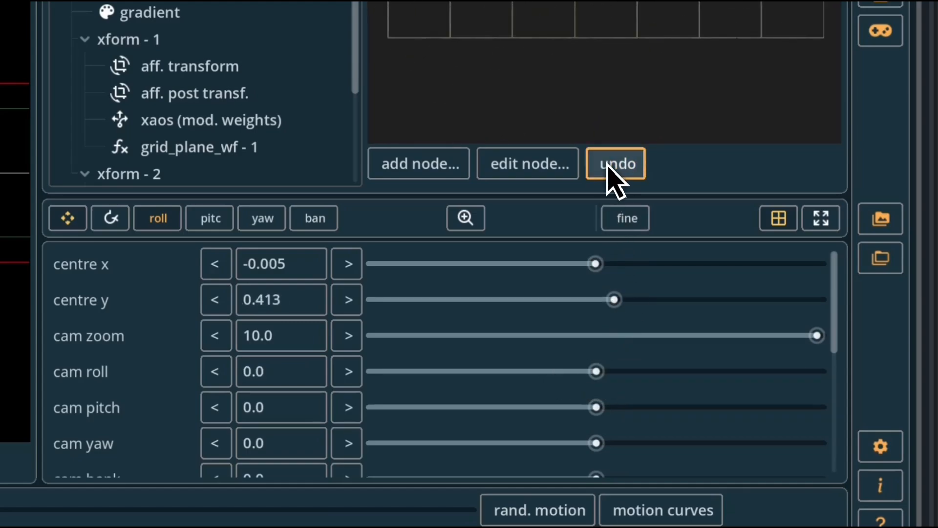
click(606, 164)
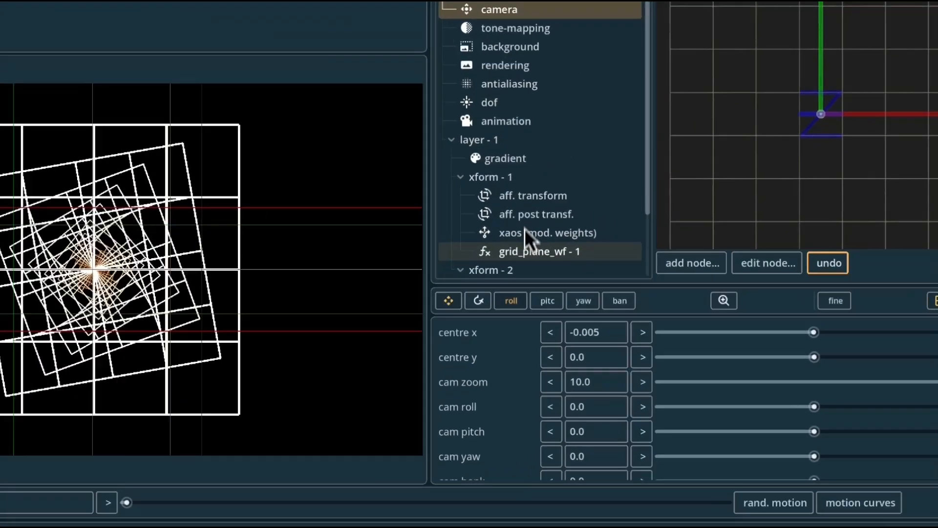
View the grid_plane_wf variation and the animation settings, and scrub the timeline forward and back to frame 1.
click(558, 229)
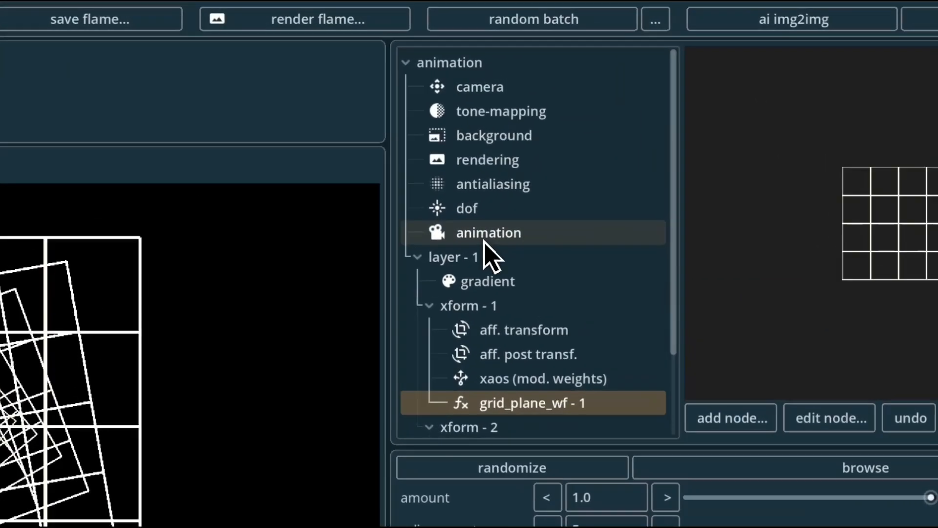
click(484, 240)
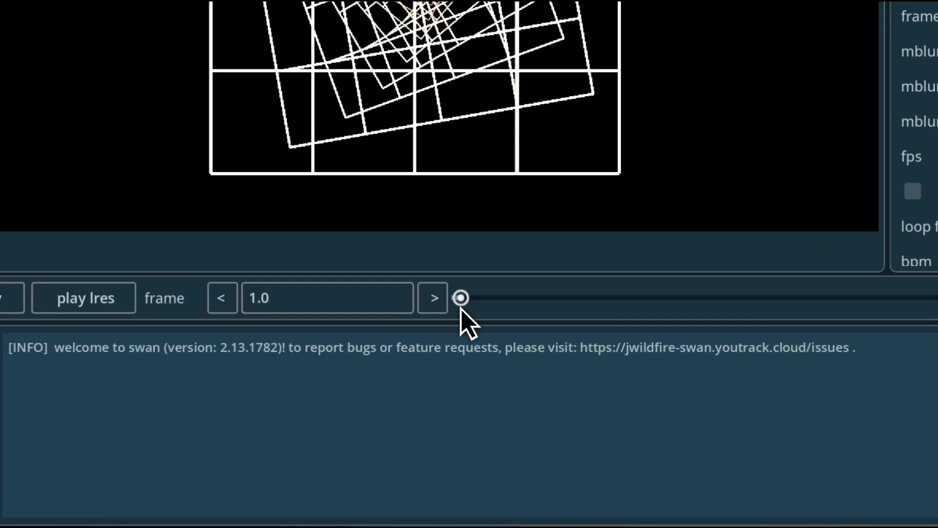
drag(270, 413, 479, 412)
drag(650, 298, 223, 300)
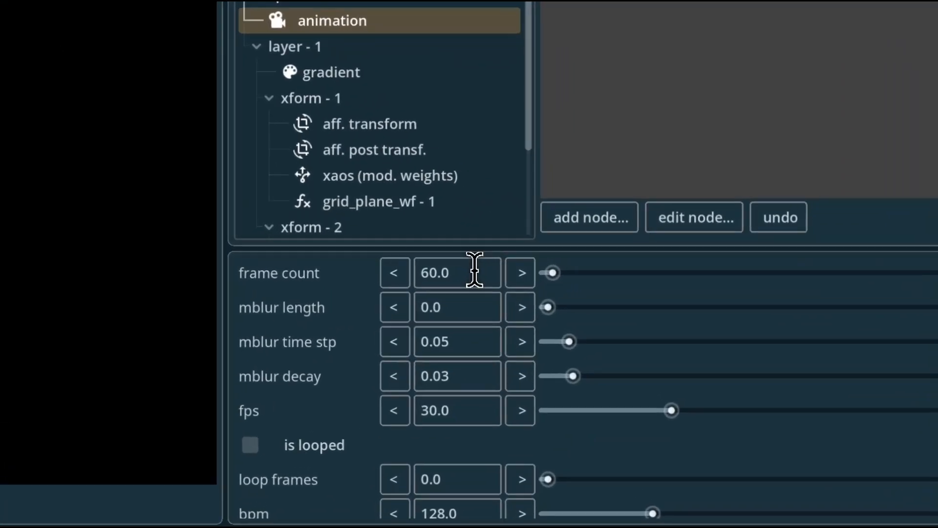
Examine the frame count and fps settings, and view the existing curves in the motion curves editor before closing it.
click(619, 265)
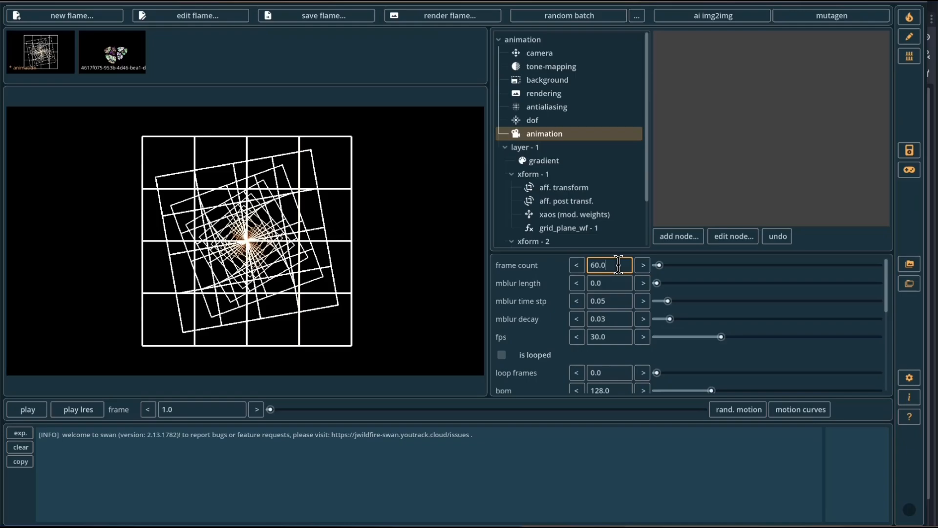
click(616, 337)
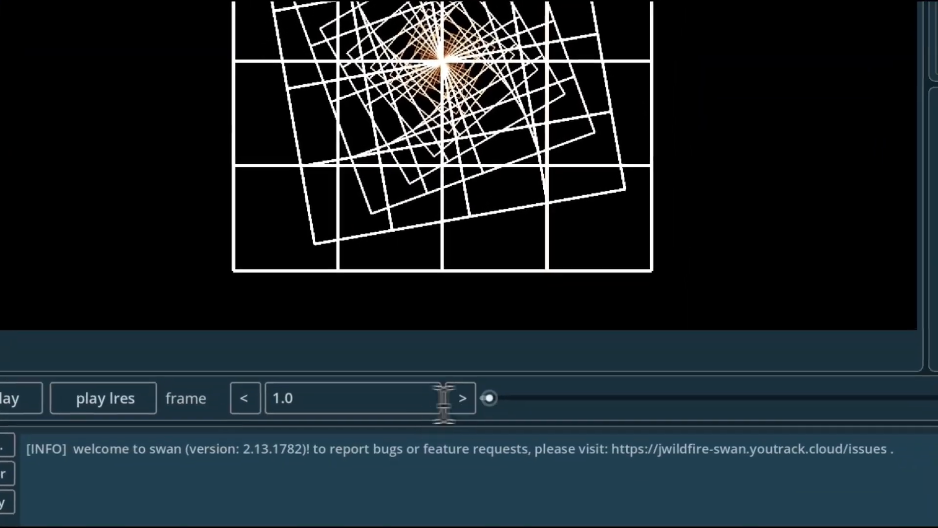
click(364, 517)
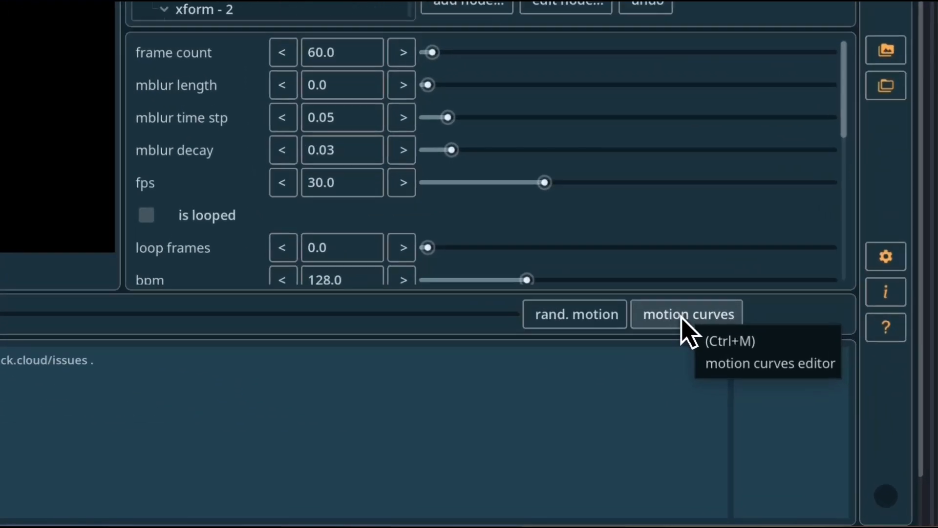
click(800, 410)
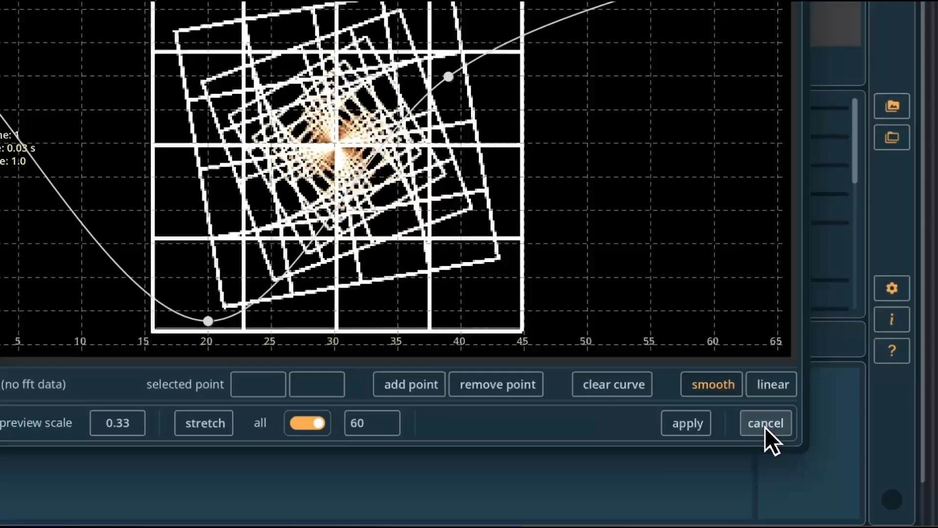
click(830, 462)
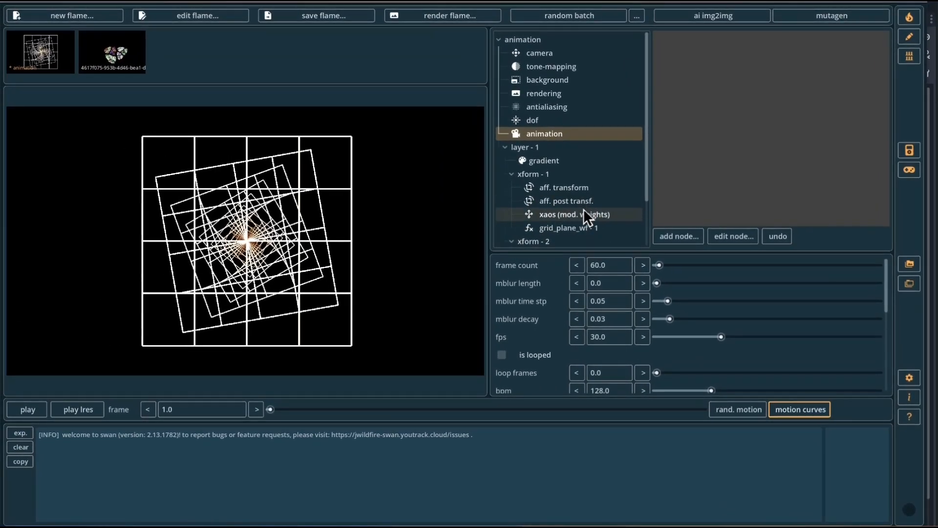
Set xy c20 of xform 2's affine transform to -0.189 at frame 15 and check its curve in the motion curves editor.
scroll(582, 210, down, 2)
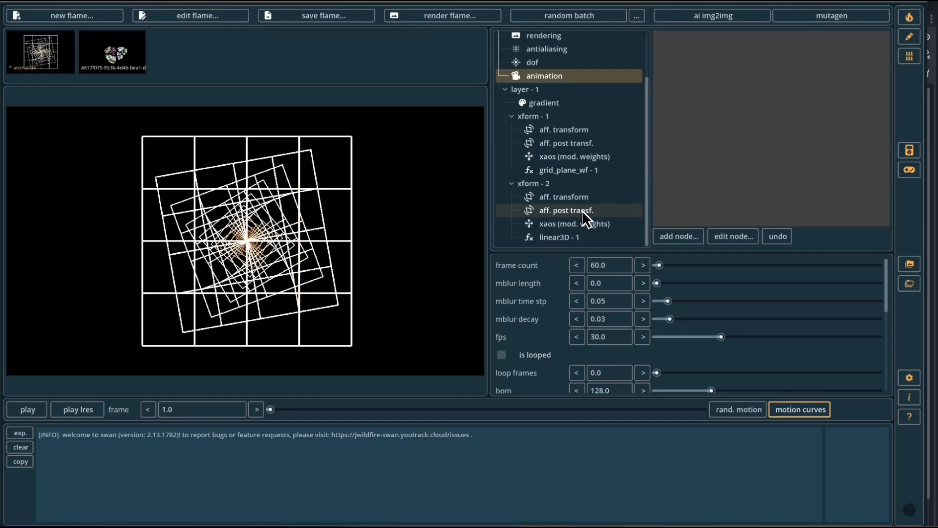
click(582, 200)
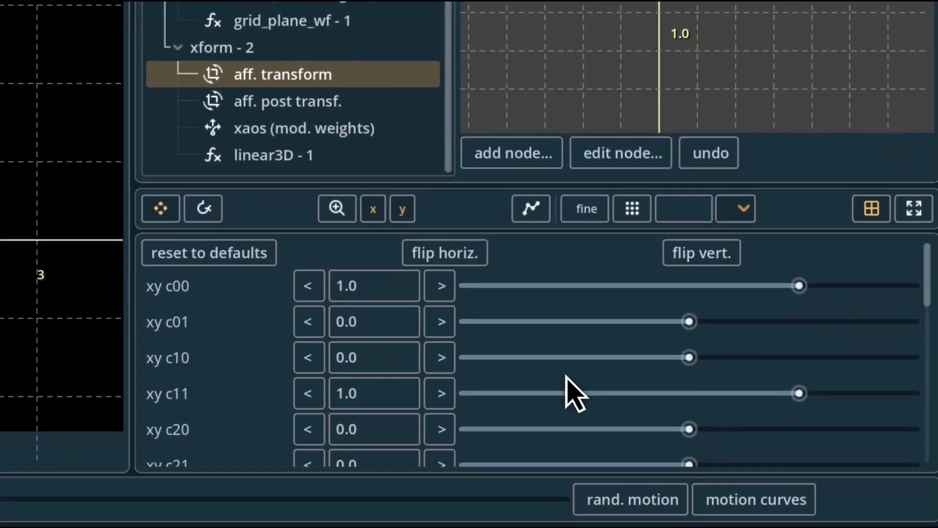
scroll(566, 376, down, 2)
scroll(566, 379, up, 1)
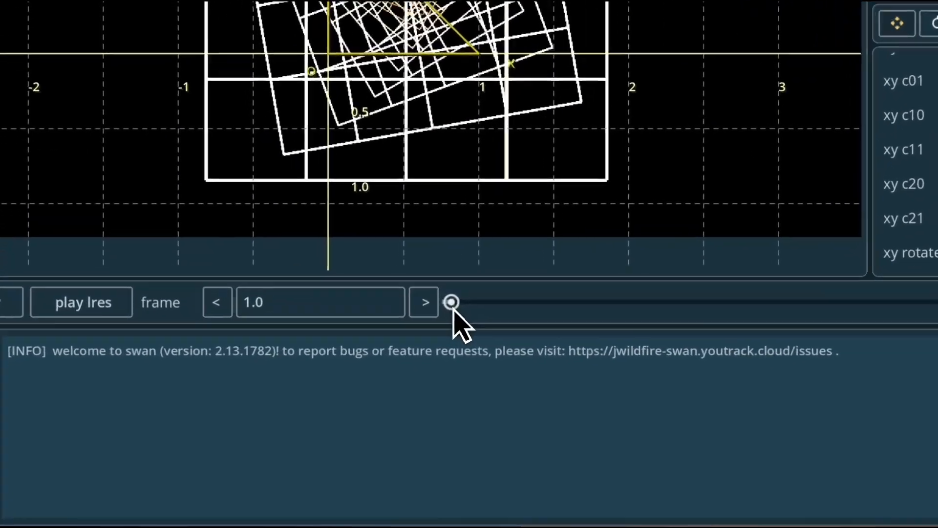
drag(271, 412, 341, 415)
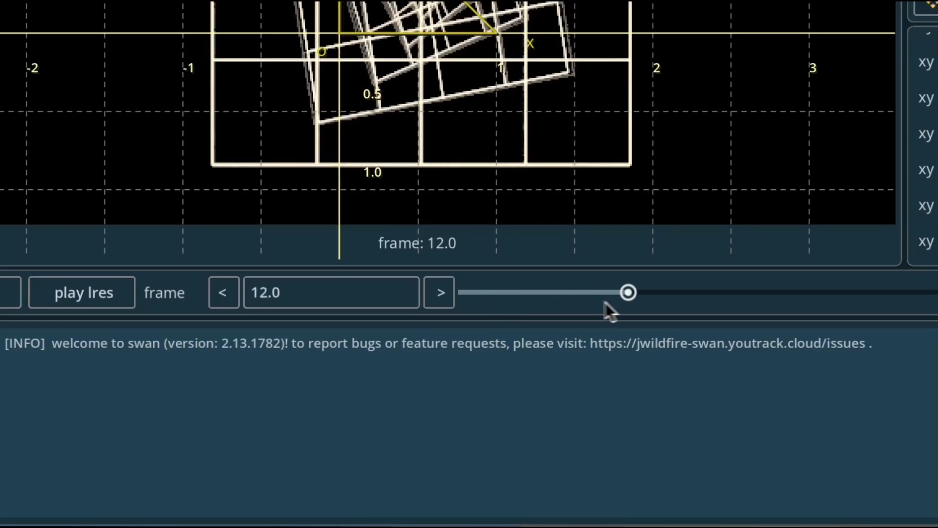
drag(606, 303, 673, 318)
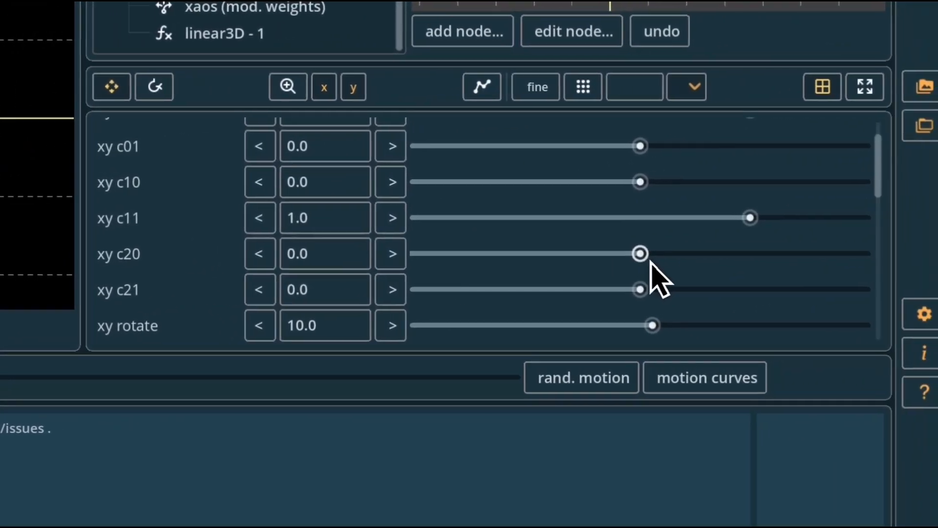
drag(642, 257, 610, 259)
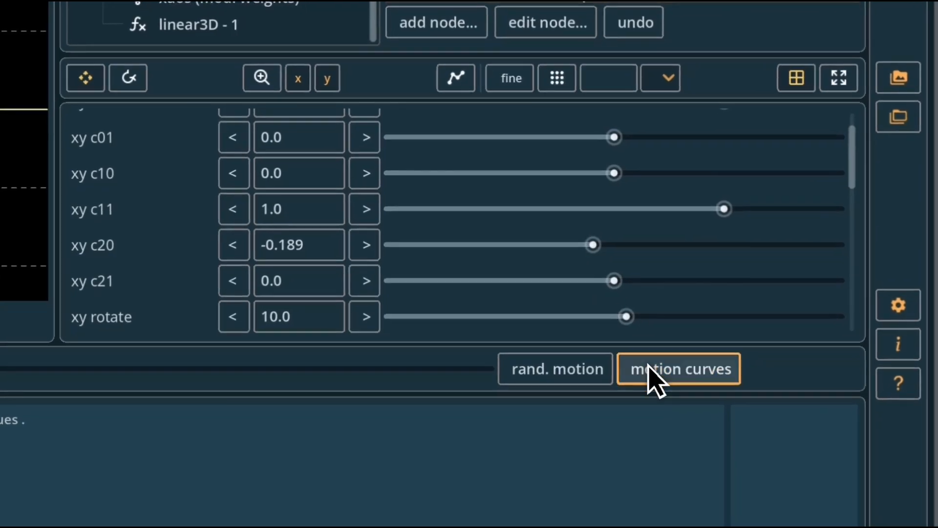
click(666, 378)
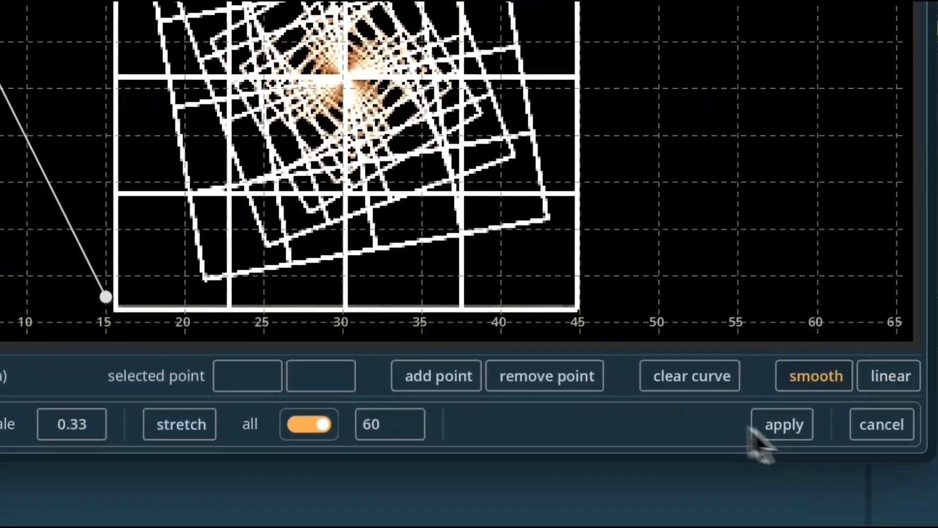
click(747, 511)
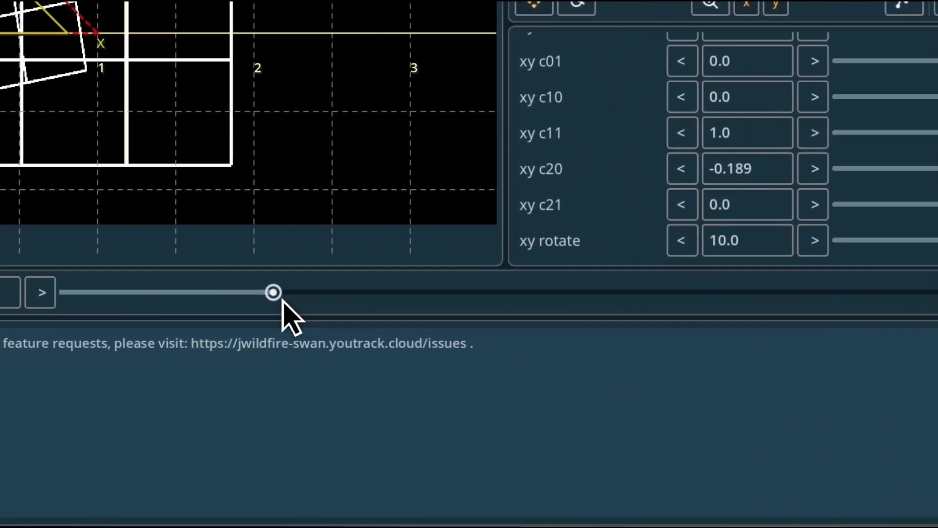
Set xy c20 to 0.392 at frame 30 and inspect its curve in the motion curves editor with the flame preview turned off.
drag(277, 296, 500, 300)
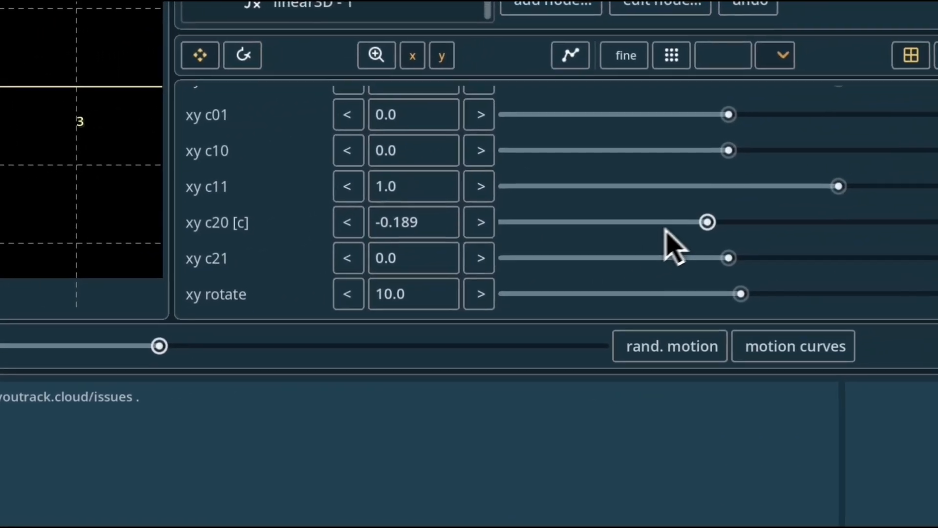
drag(706, 223, 771, 238)
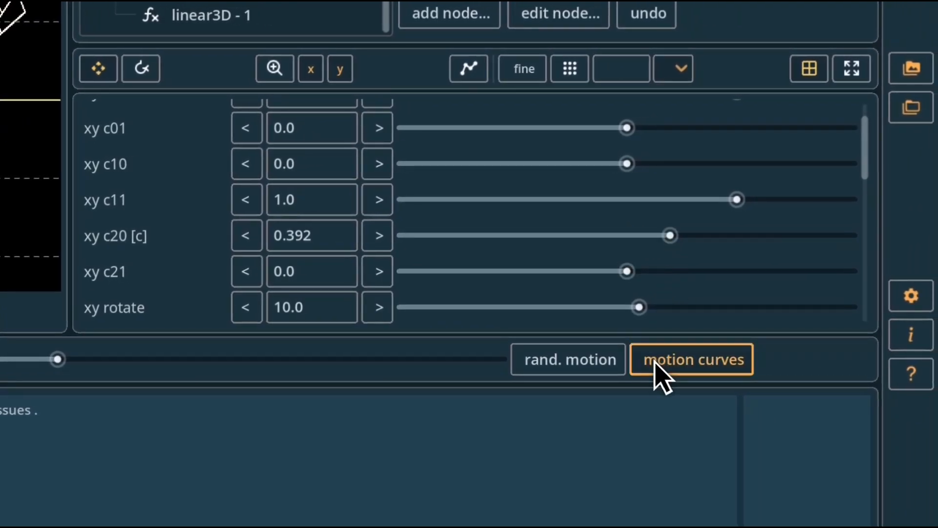
click(659, 370)
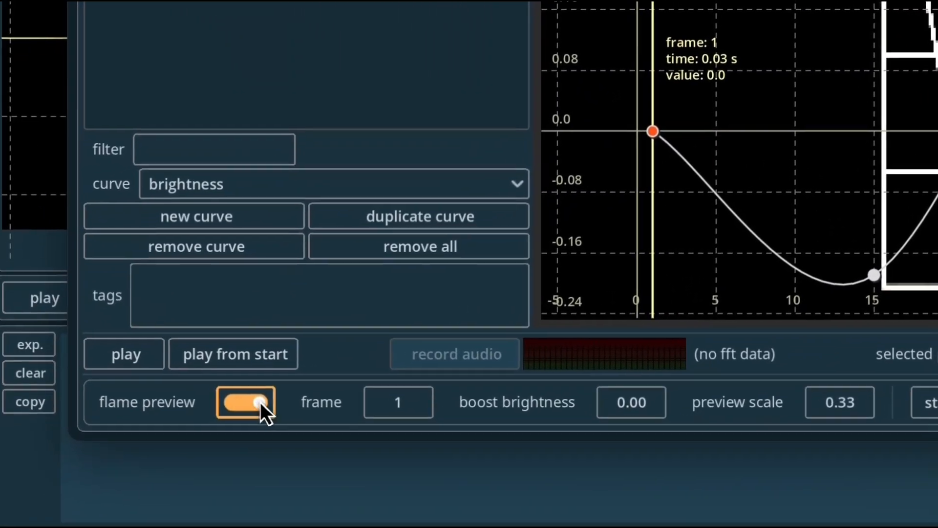
click(259, 402)
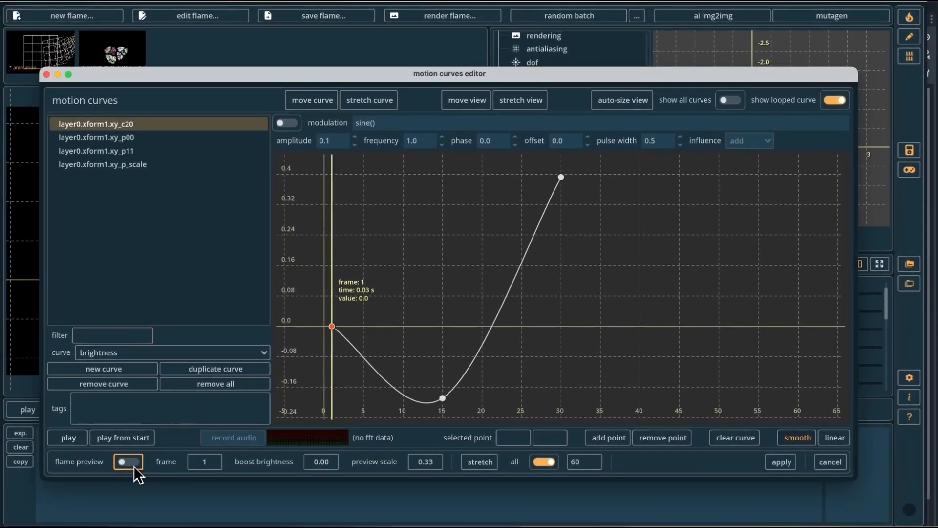
click(831, 462)
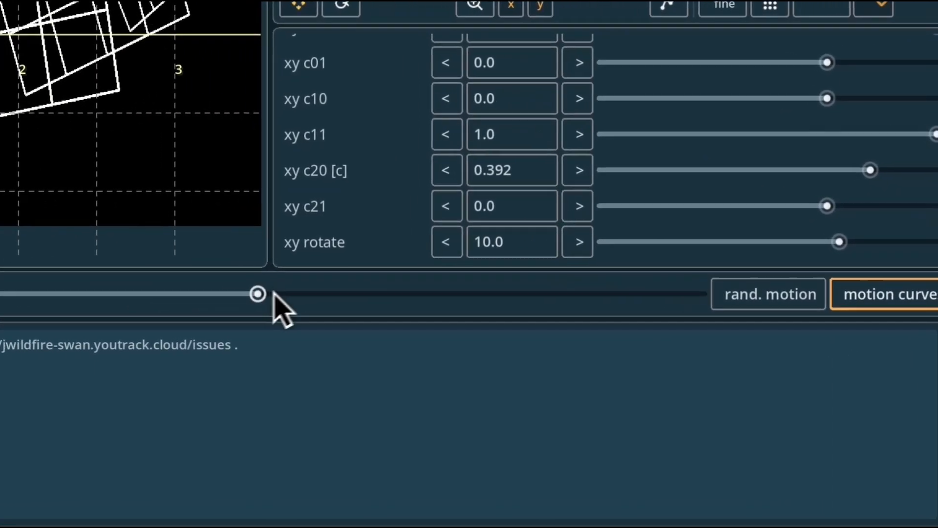
Set xy c20 to 0.539 at frame 40, play the animation from frame 1 and stop it.
drag(274, 293, 401, 295)
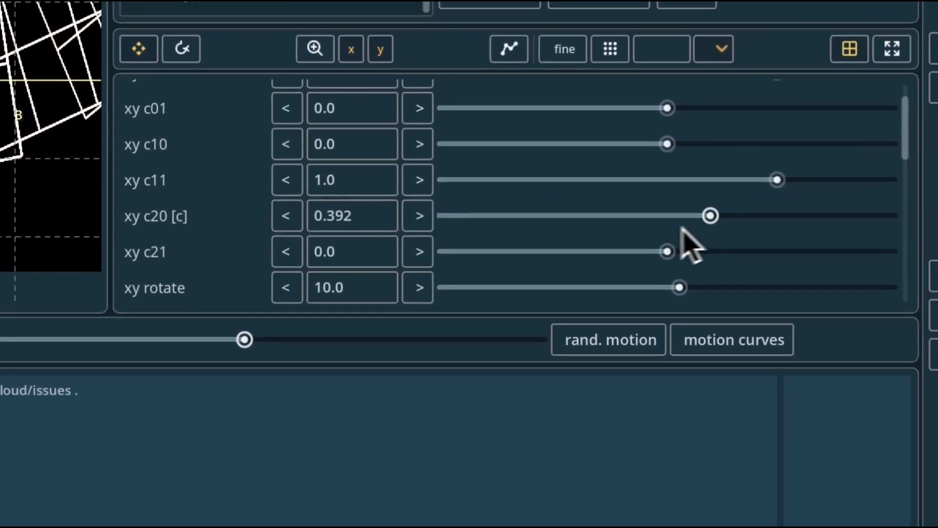
drag(709, 217, 727, 226)
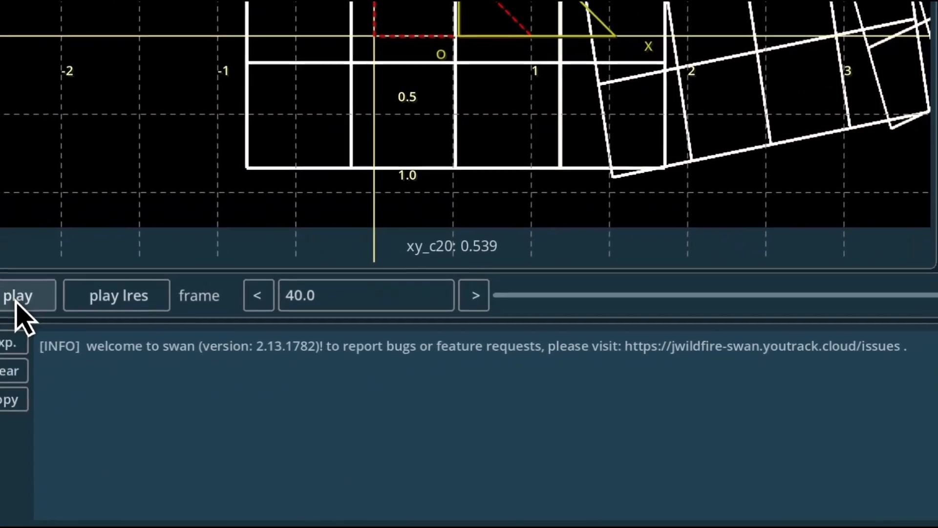
click(18, 300)
click(19, 304)
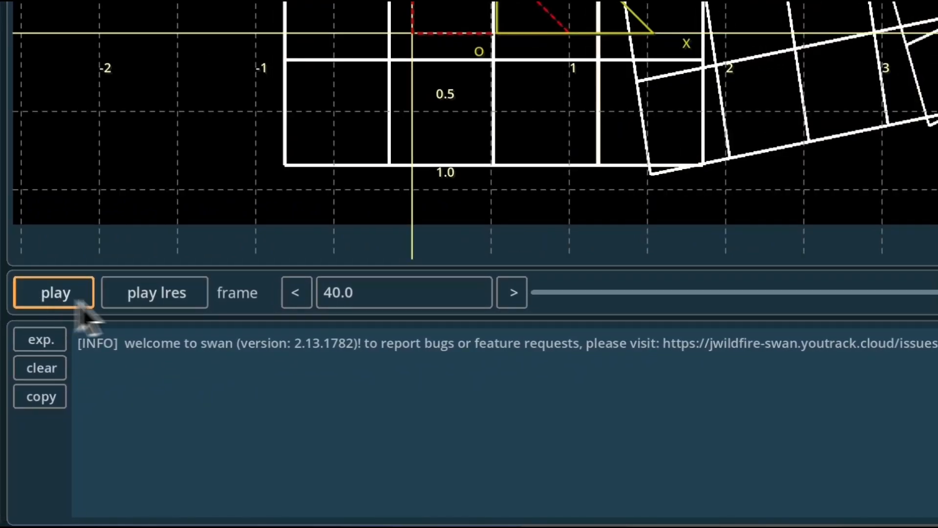
drag(937, 293, 378, 304)
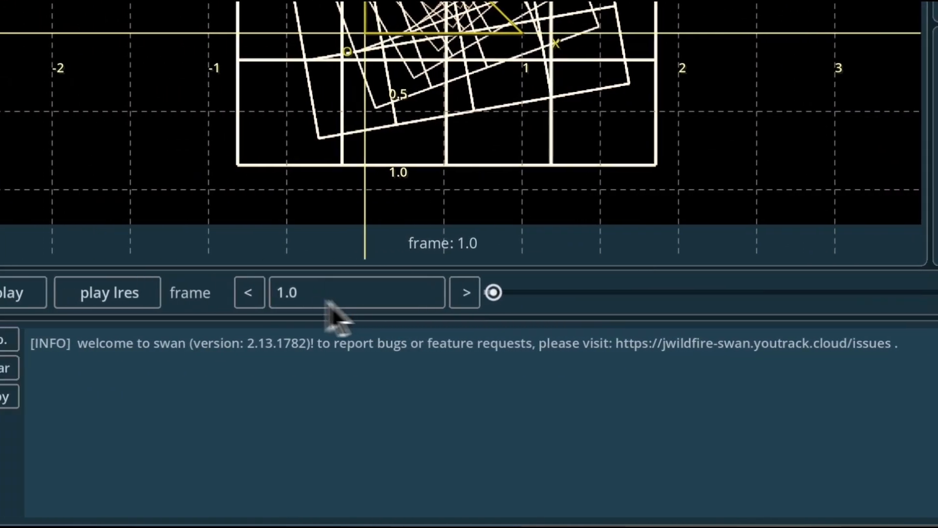
click(5, 302)
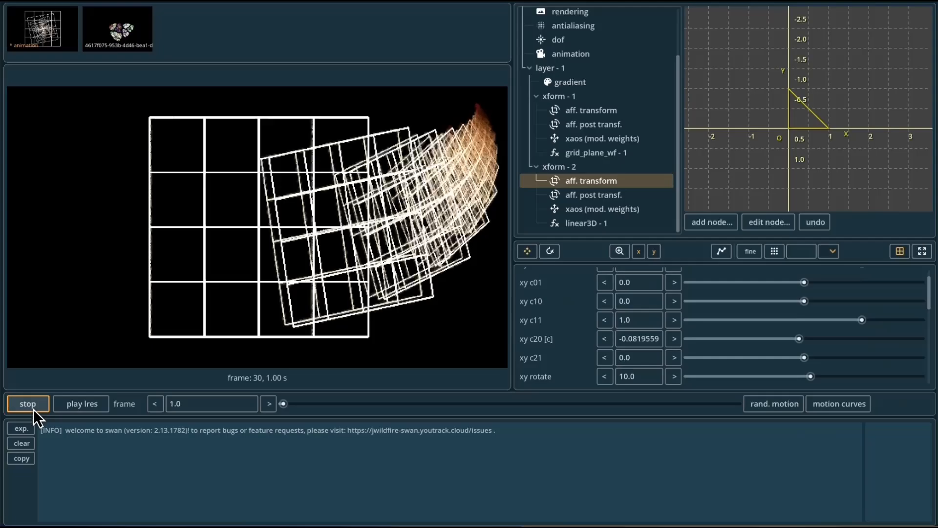
click(32, 408)
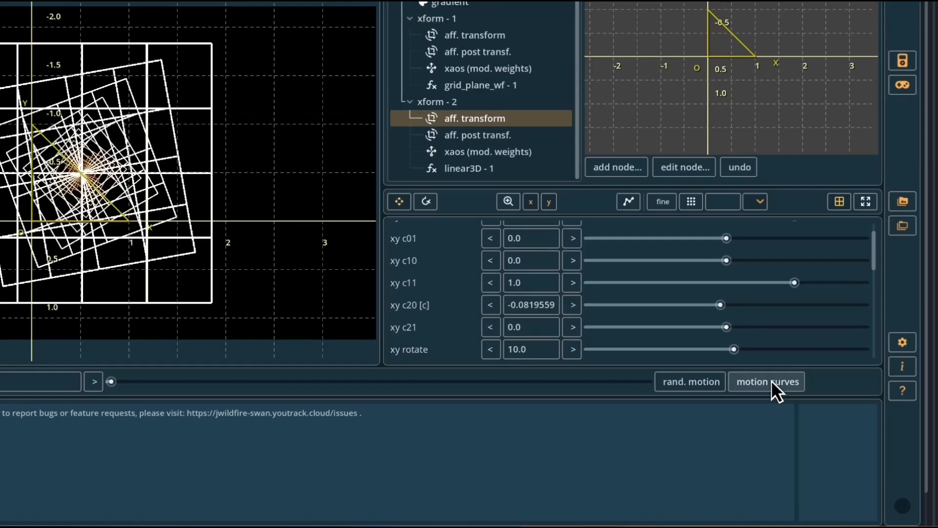
Open the motion curves editor and view the xy_p00, xy_p_scale and xy_c20 curves one after another.
click(803, 412)
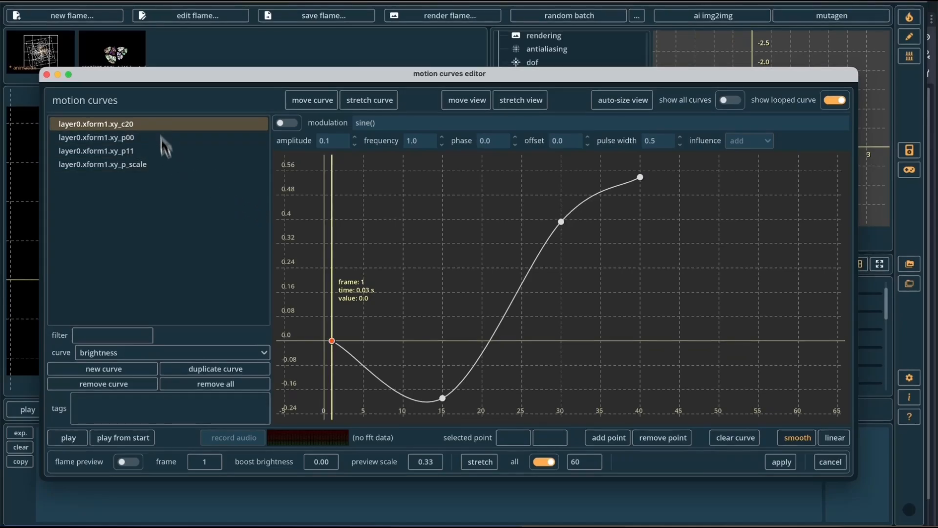
click(191, 155)
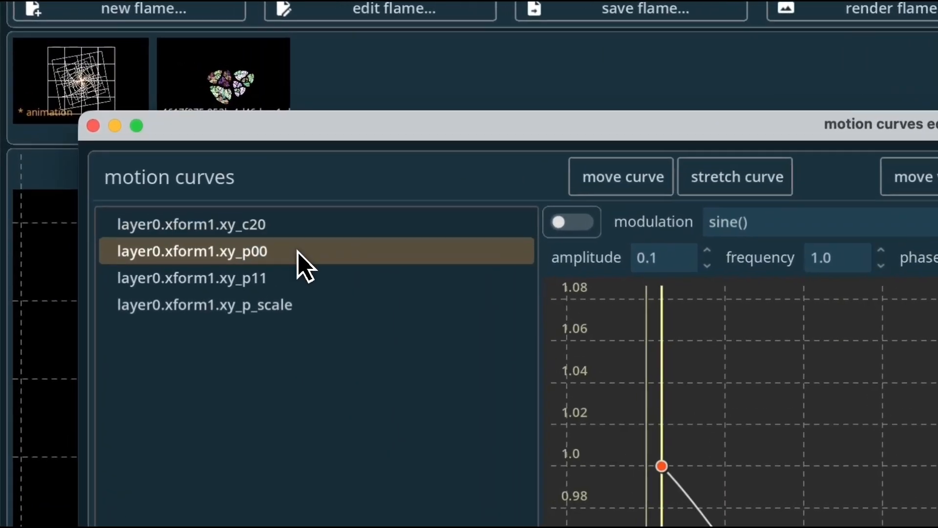
click(159, 169)
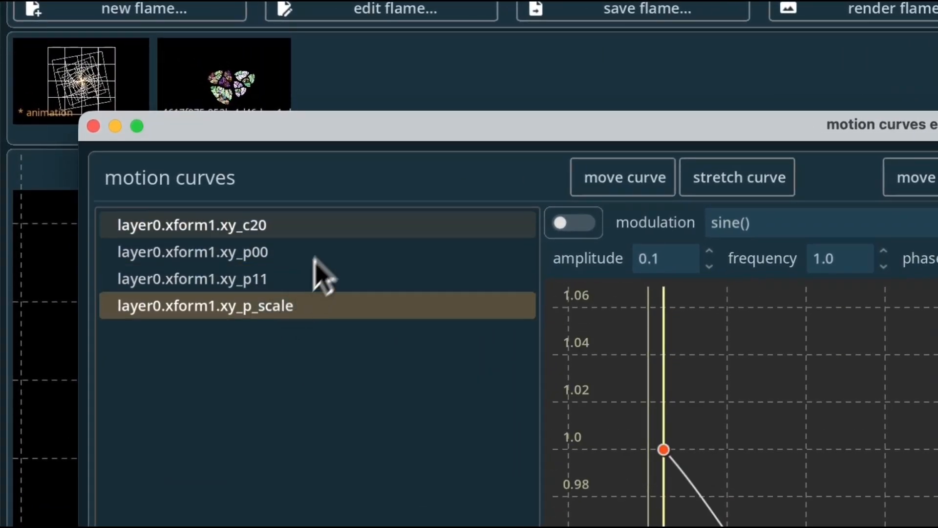
click(339, 228)
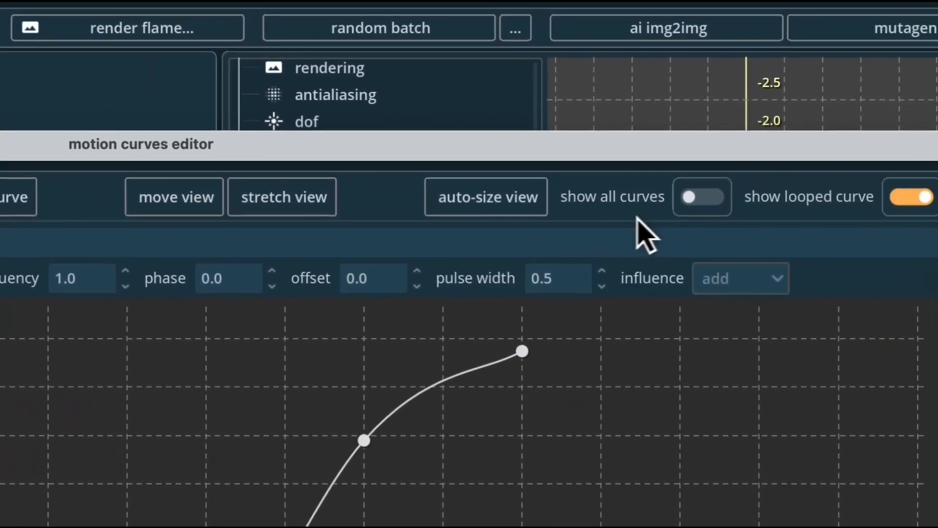
Compare xy_p00 and xy_p11 with all curves shown, then return to xy_p00 alone.
click(701, 195)
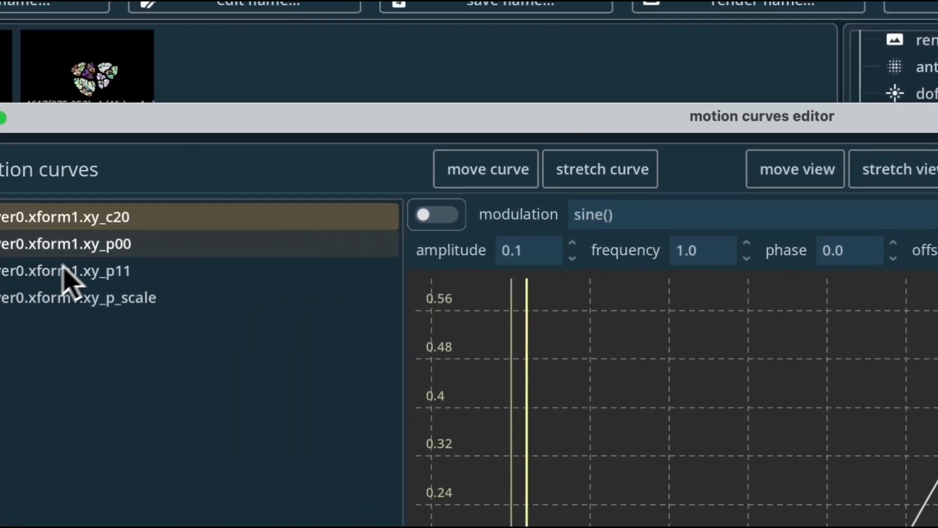
click(214, 256)
click(232, 277)
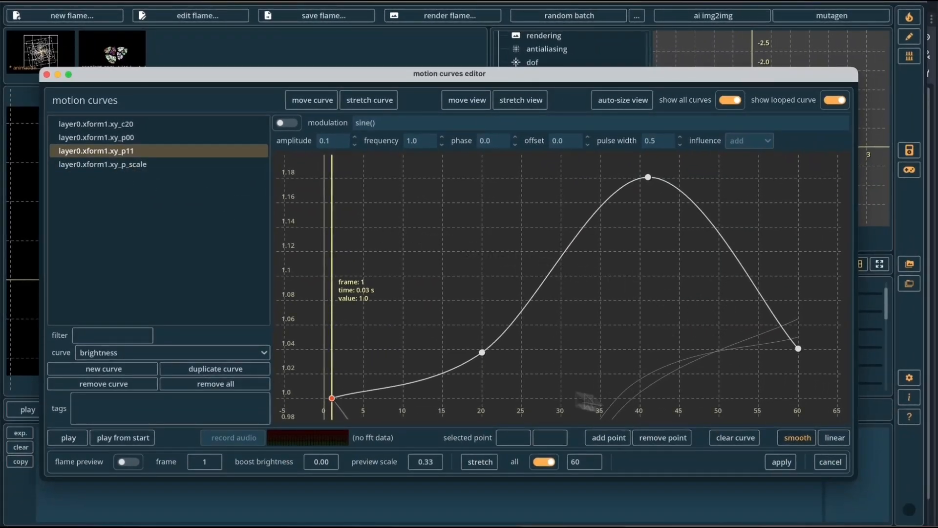
click(193, 139)
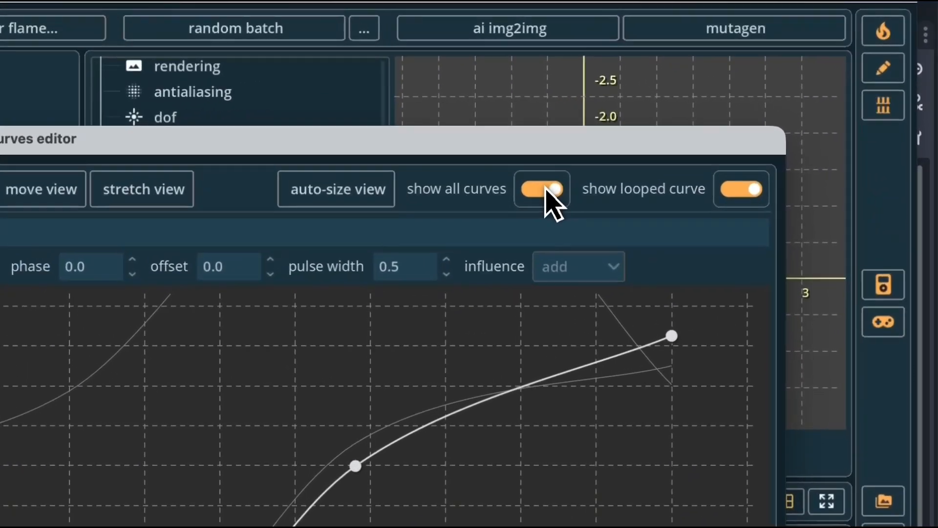
click(732, 100)
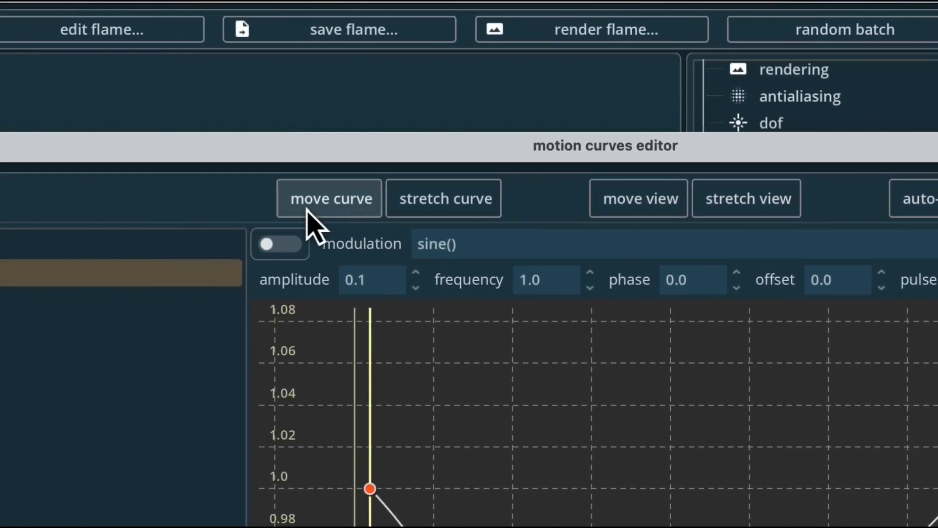
Shift the xy_p00 curve slightly earlier in time, and try moving, stretching and auto-sizing the graph view.
click(398, 208)
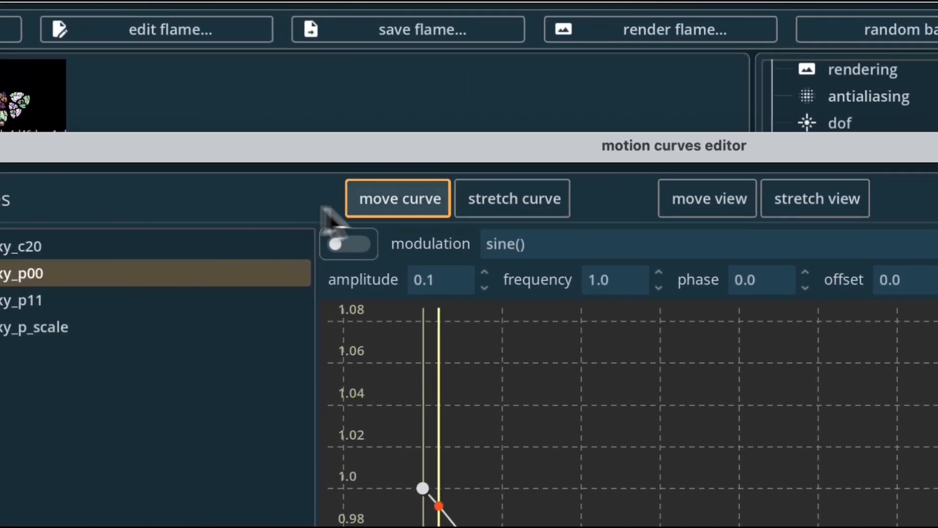
click(704, 200)
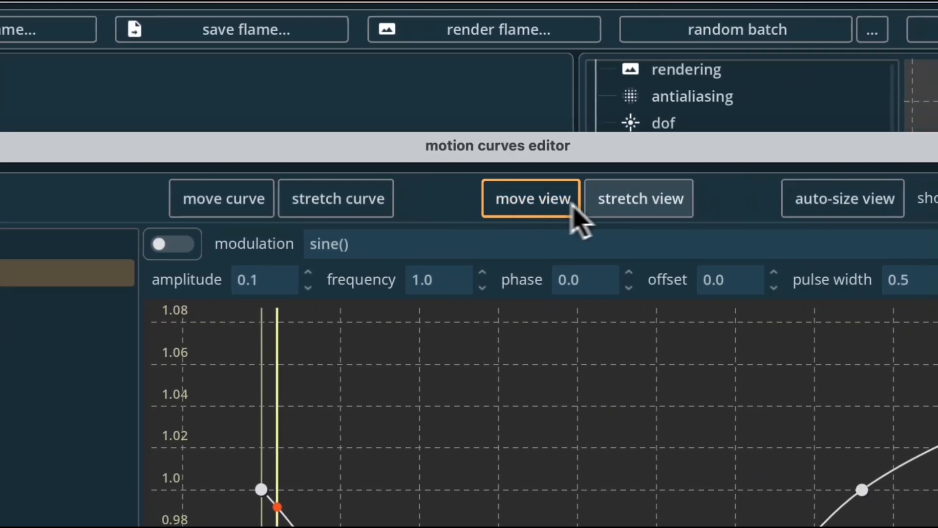
click(244, 203)
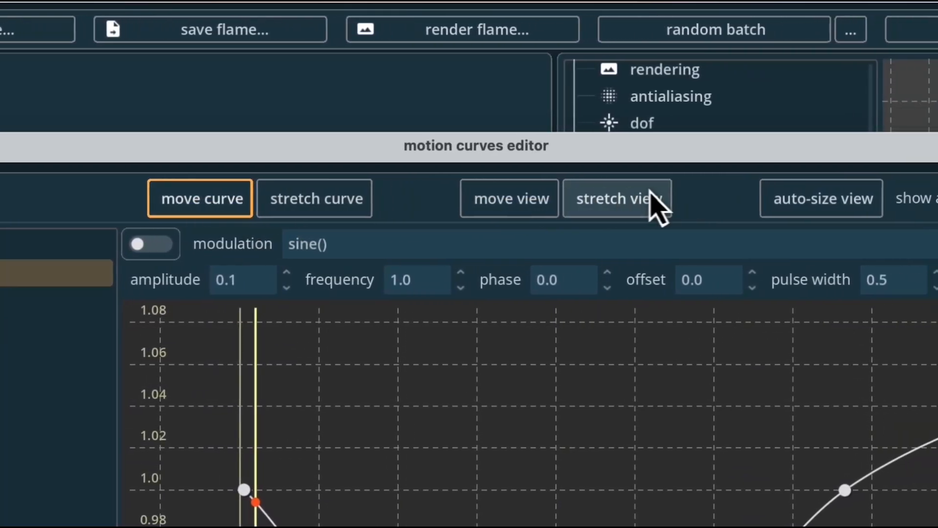
click(645, 201)
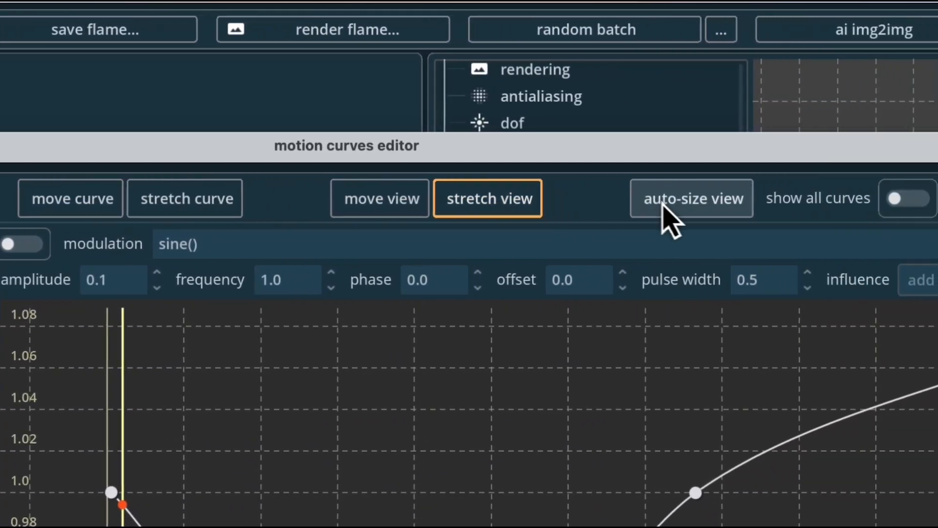
click(775, 203)
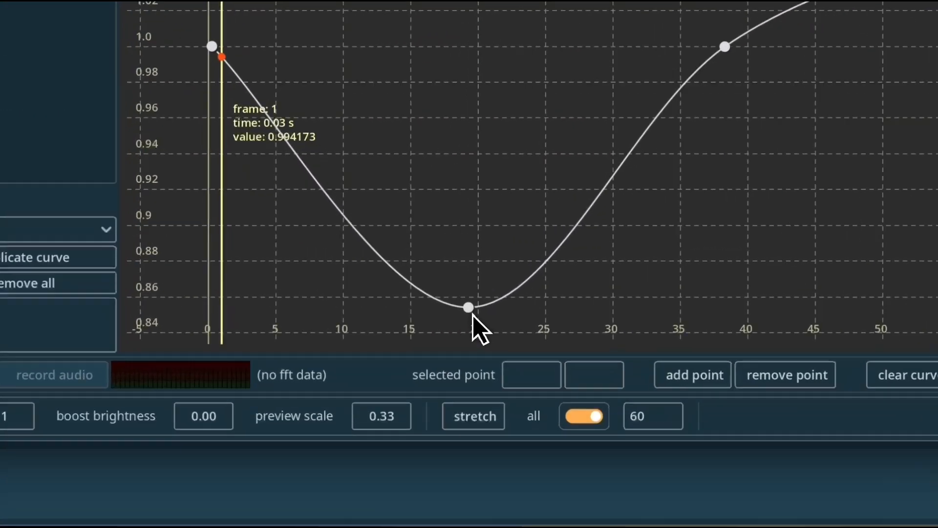
Raise the xy_p00 point near frame 19 to 0.87121, and set the point near frame 38 to frame 40 with value 1.02594.
click(478, 401)
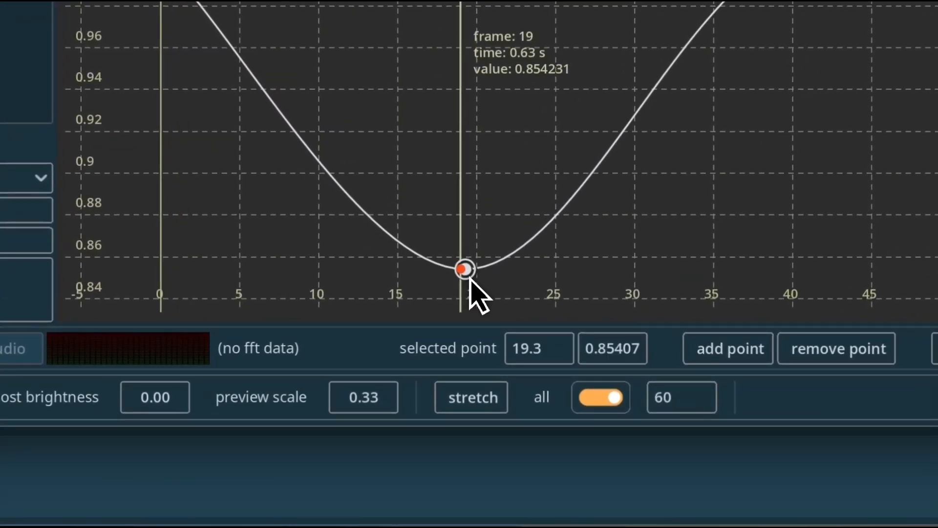
mouse_move(470, 277)
mouse_down()
mouse_move(473, 125)
mouse_move(478, 293)
mouse_up()
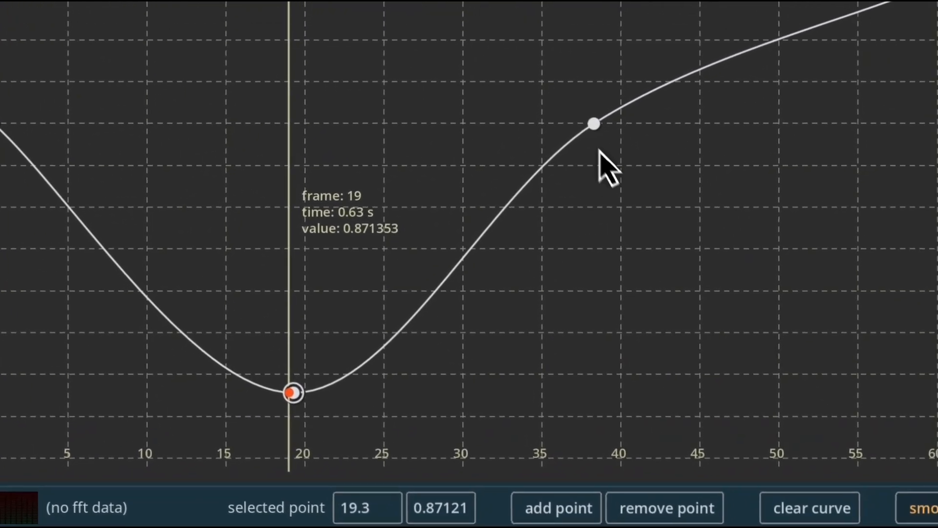
drag(593, 124, 594, 156)
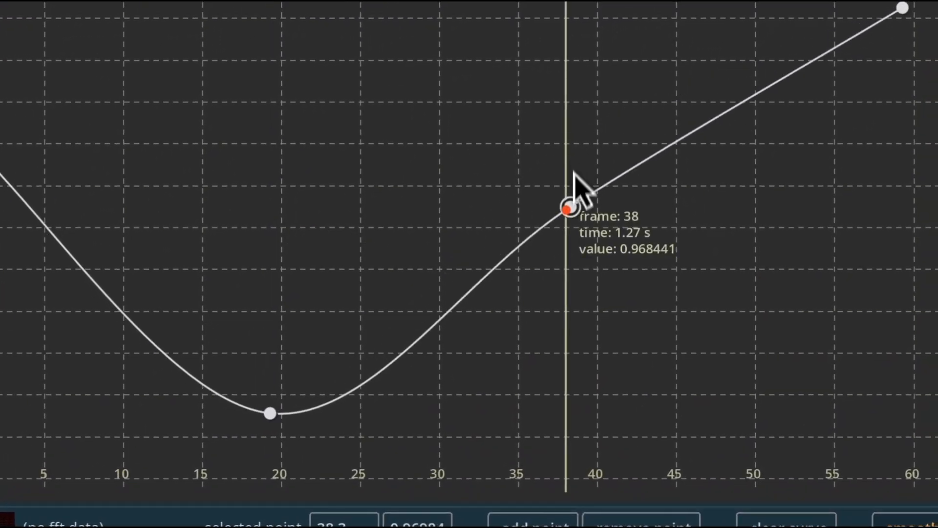
drag(575, 297, 553, 111)
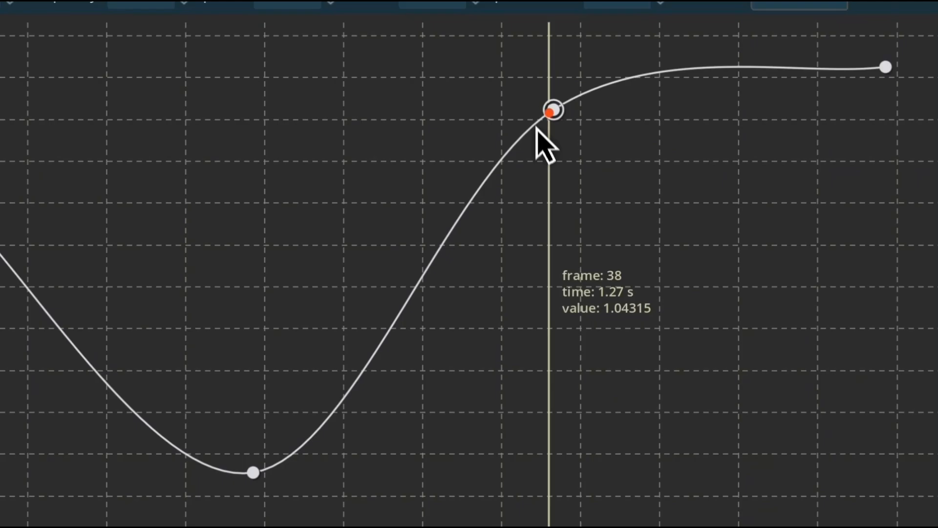
drag(544, 249, 548, 344)
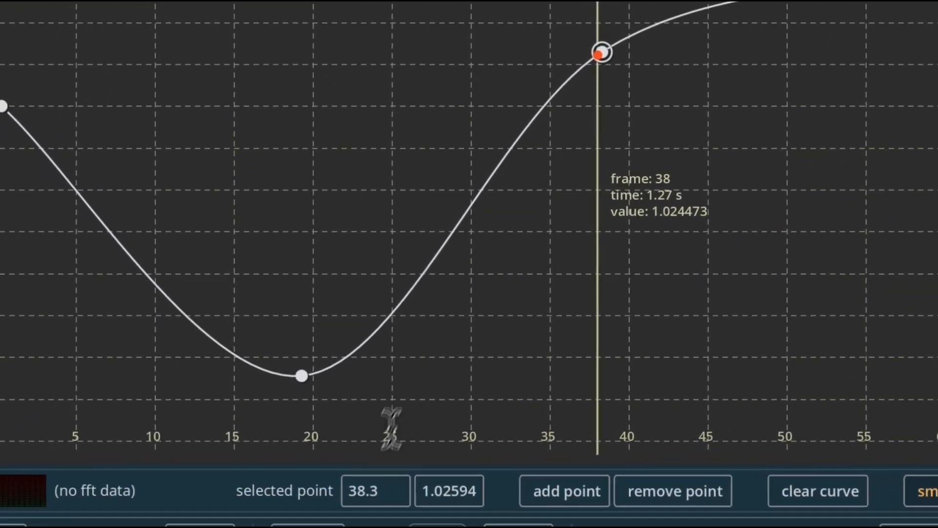
click(352, 490)
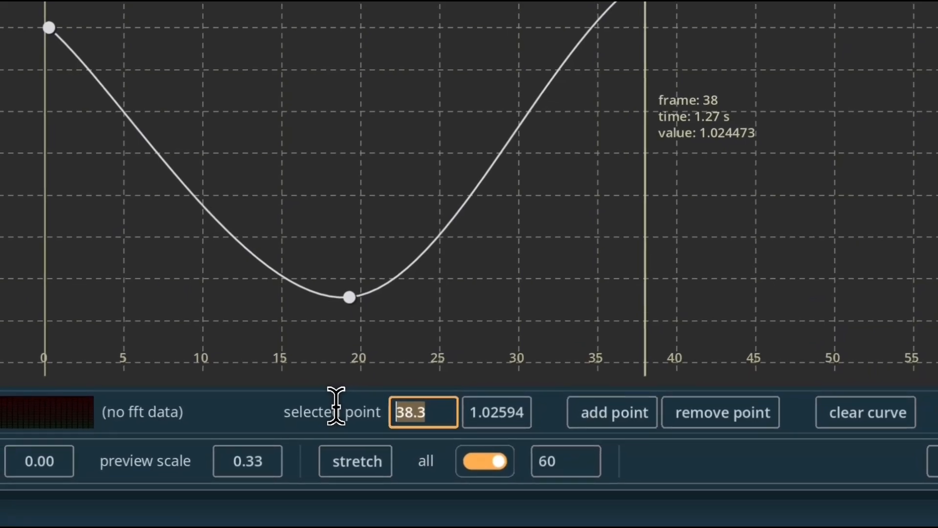
text(40)
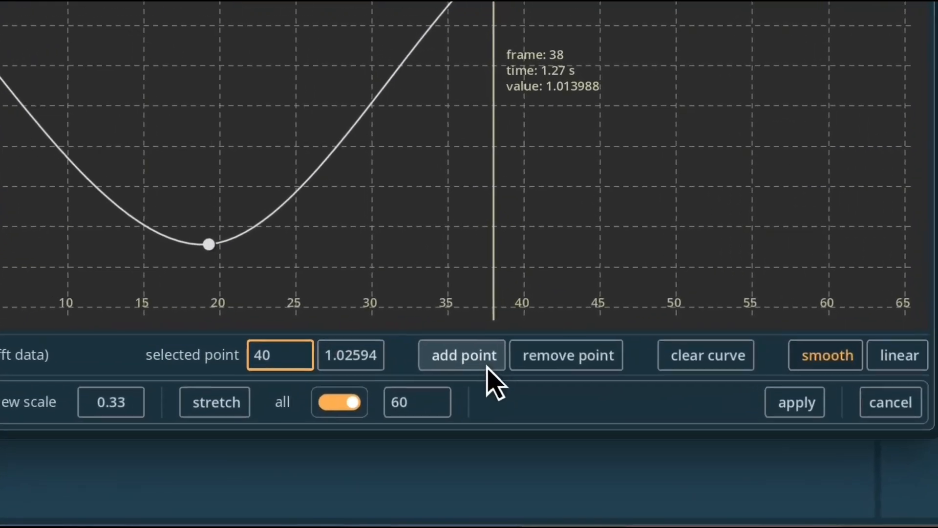
Add new points to the xy_p00 curve at about frames 30, 33, 51 and 12.
click(622, 441)
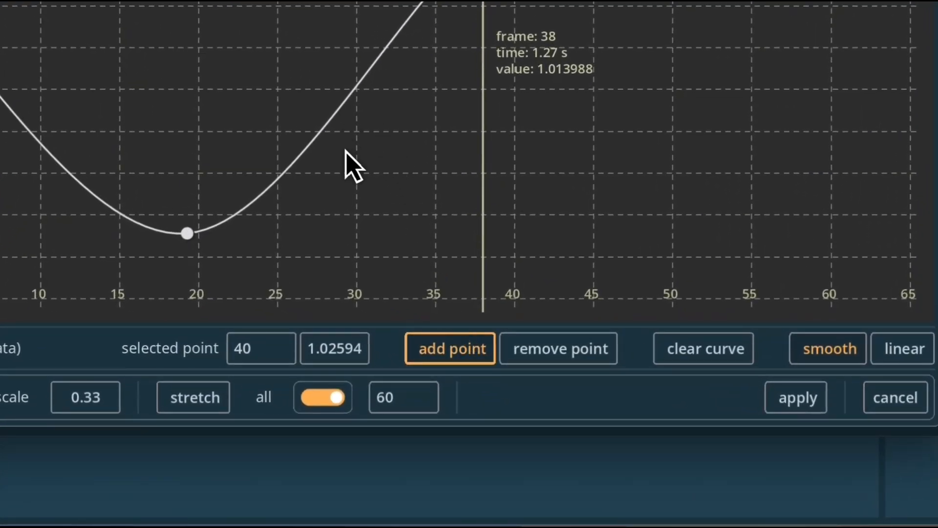
click(404, 34)
click(594, 128)
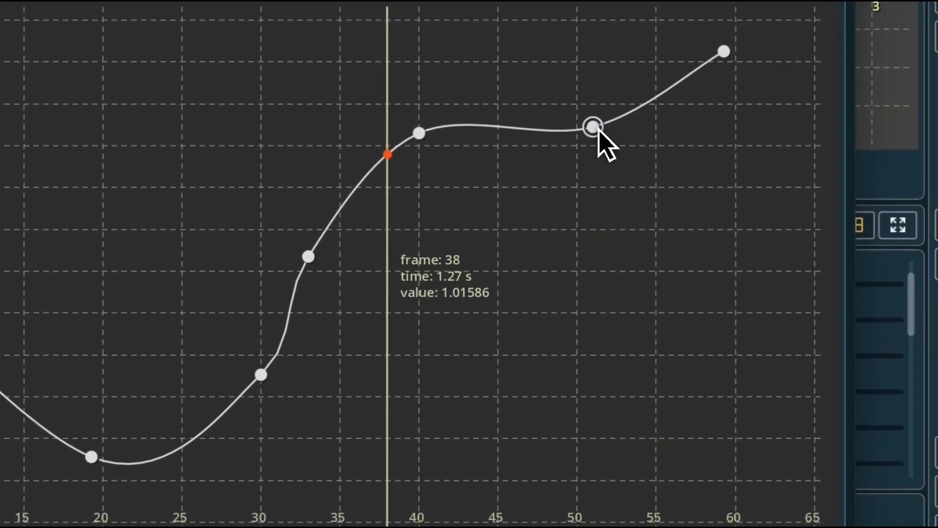
click(197, 295)
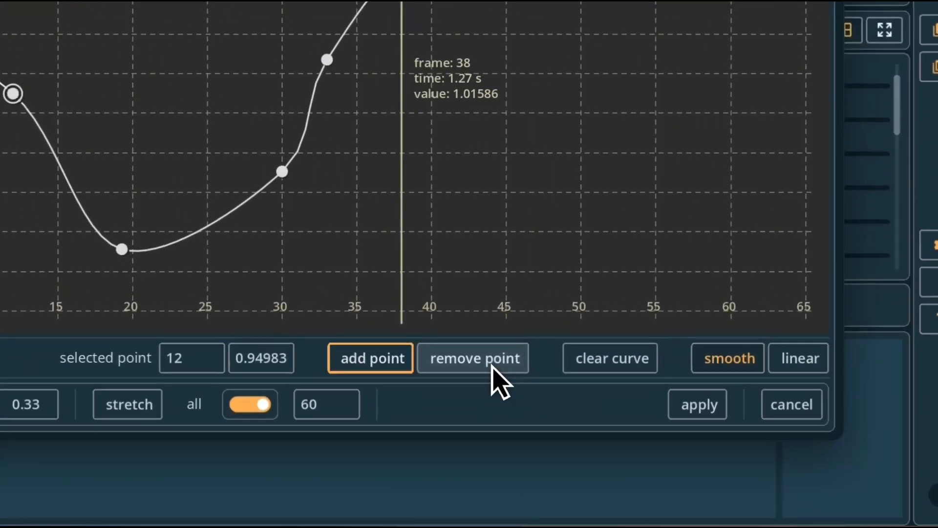
Remove the xy_p00 points at frames 33, 40, 51, 30 and 12, and leave the motion curves editor.
click(672, 440)
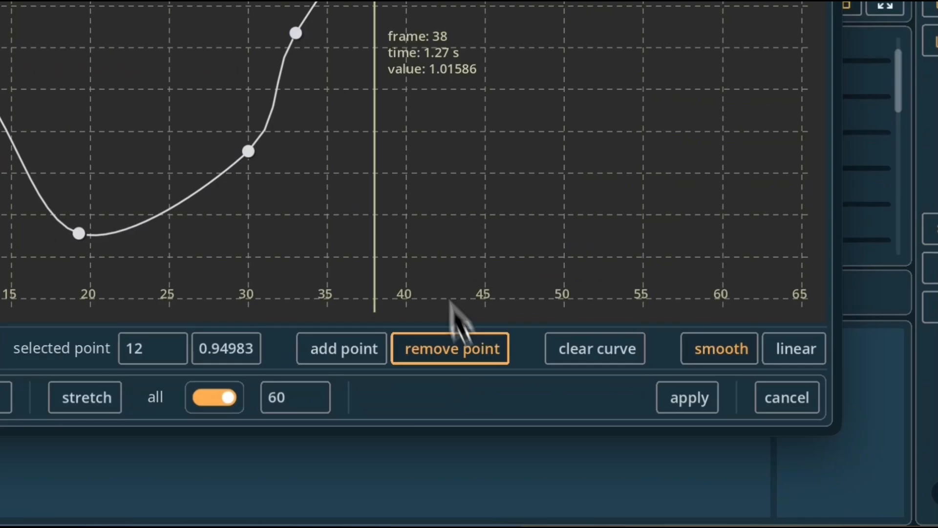
click(332, 83)
click(459, 44)
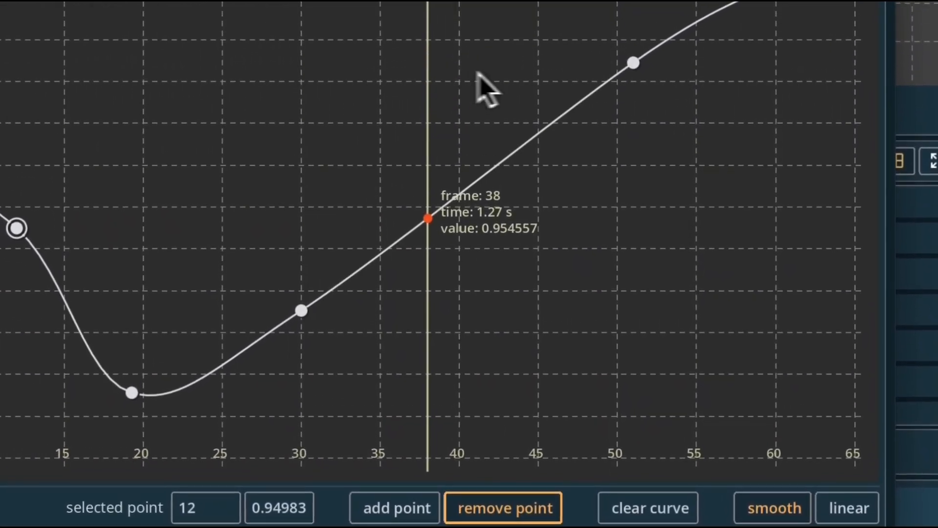
click(598, 103)
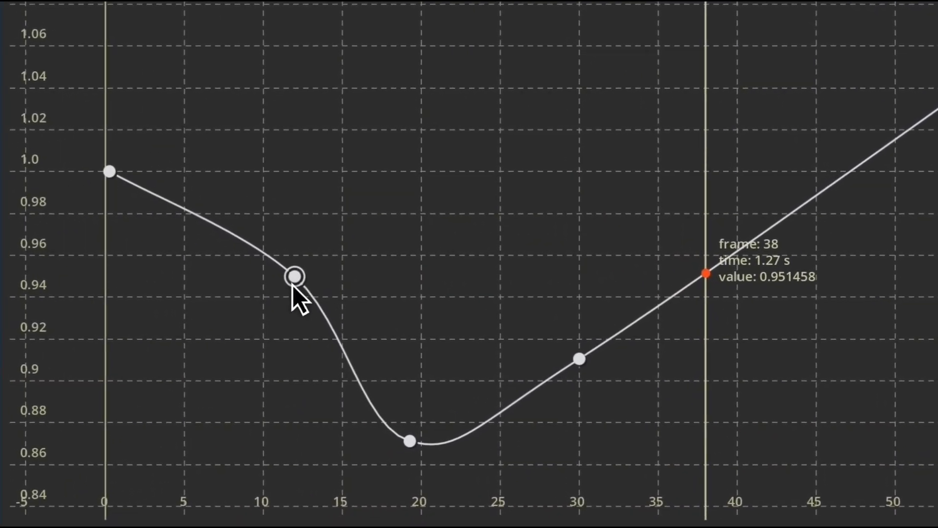
click(295, 275)
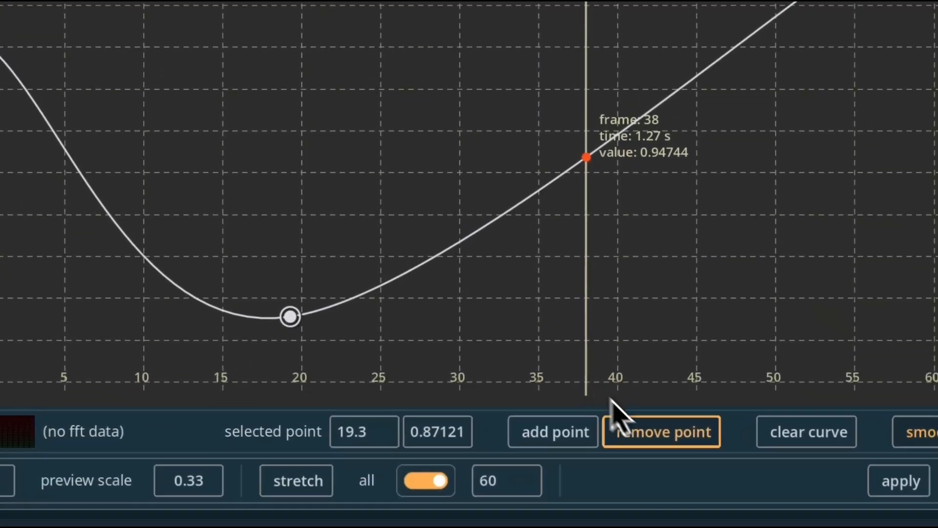
click(692, 413)
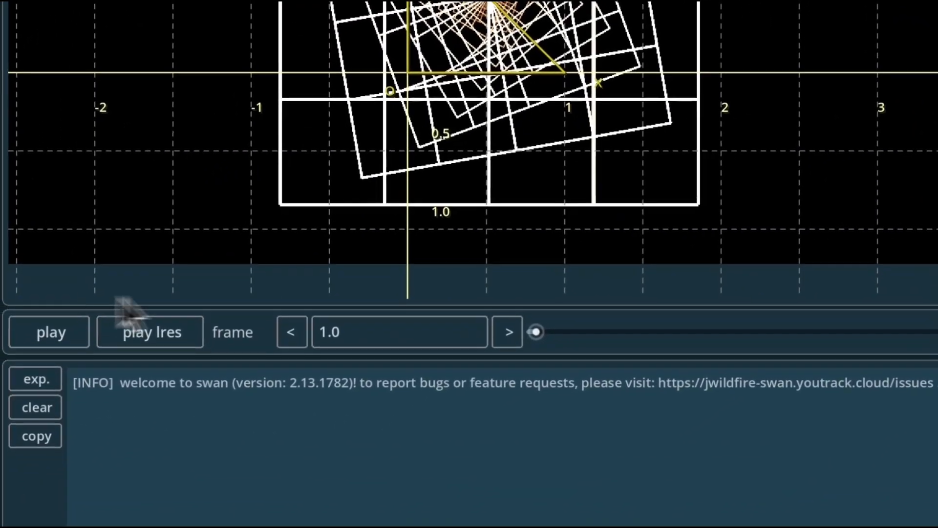
Play the animation, undo the xy c20 keyframing of xform 2, and play the animation again.
click(49, 332)
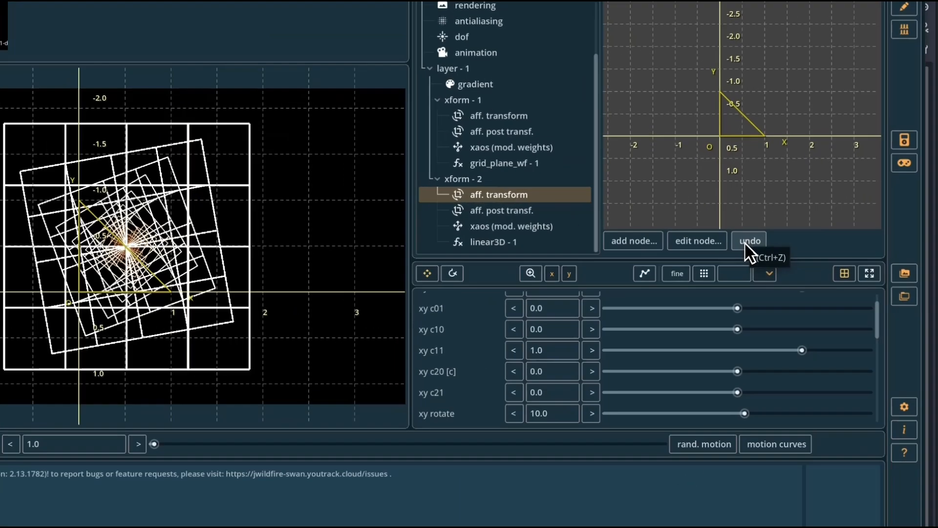
click(775, 238)
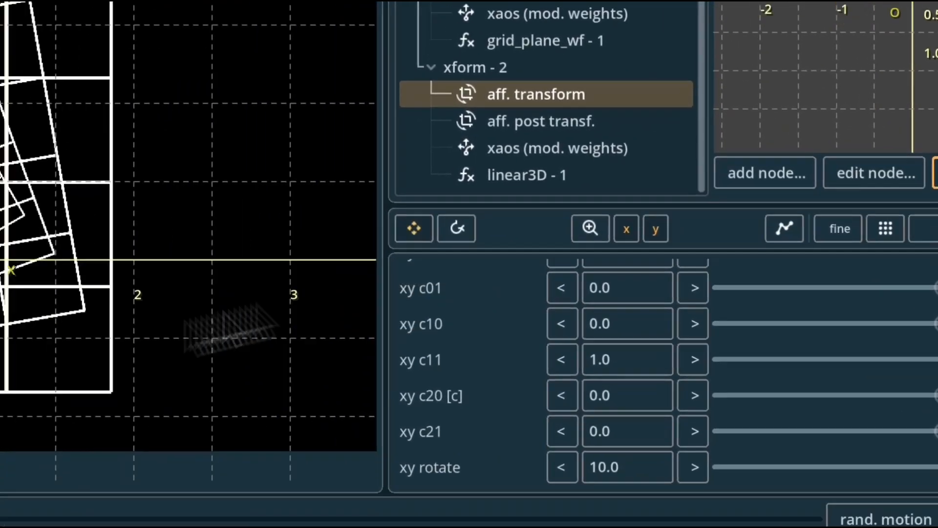
click(4, 325)
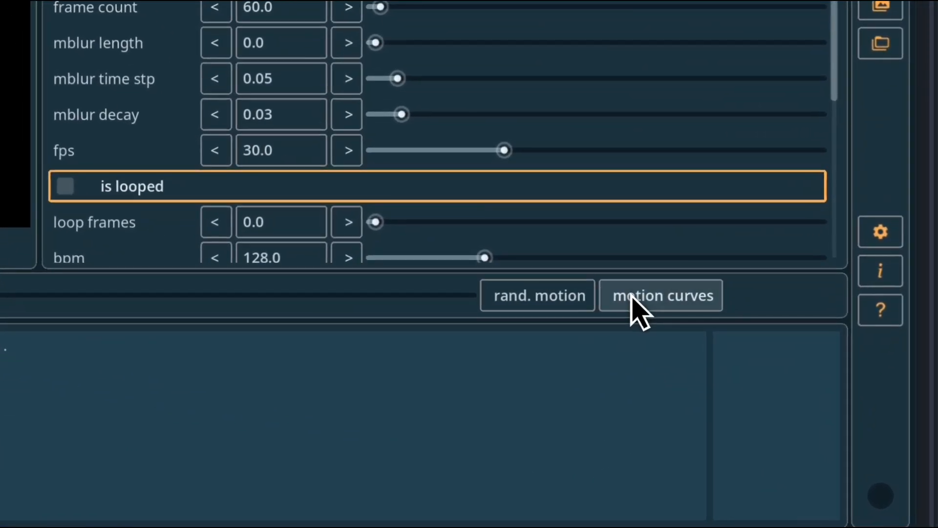
Enable the animation's is looped option and inspect the looped xy_p00 curve in the motion curves editor with the flame preview off.
click(652, 299)
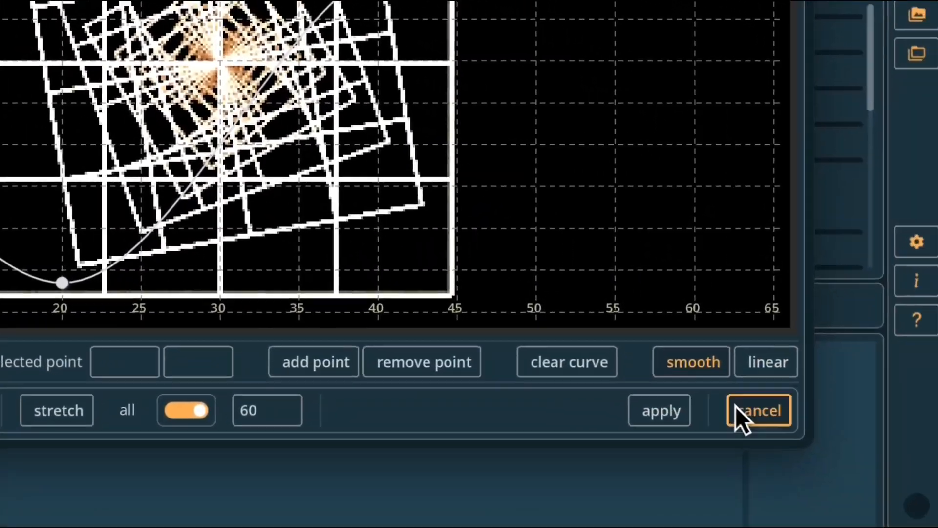
click(737, 408)
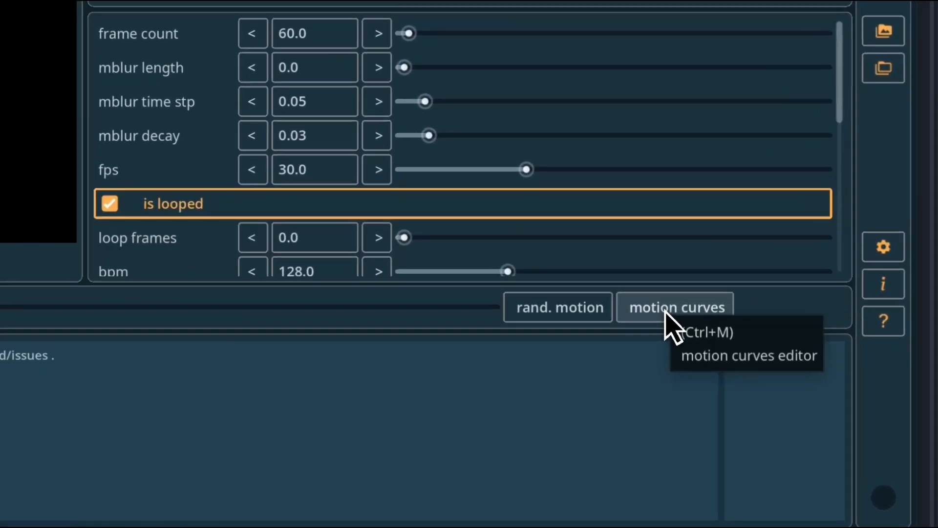
click(794, 412)
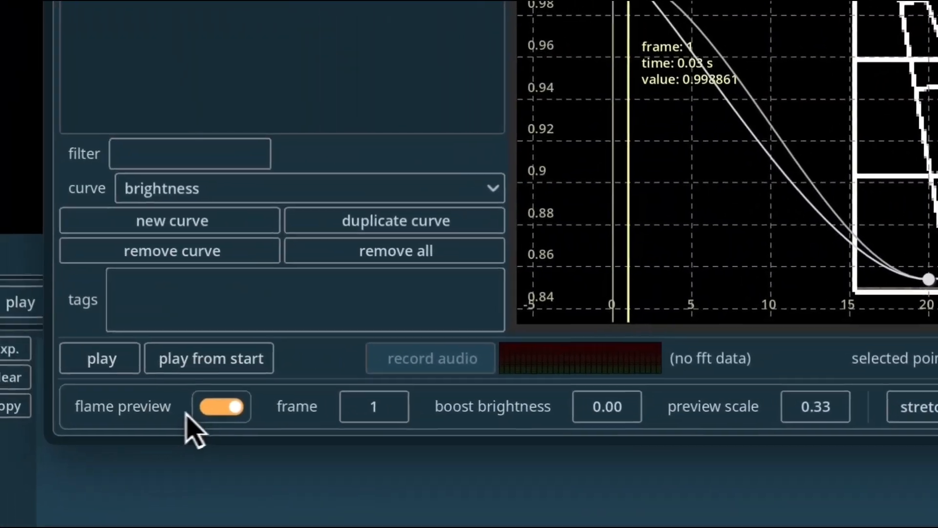
click(218, 409)
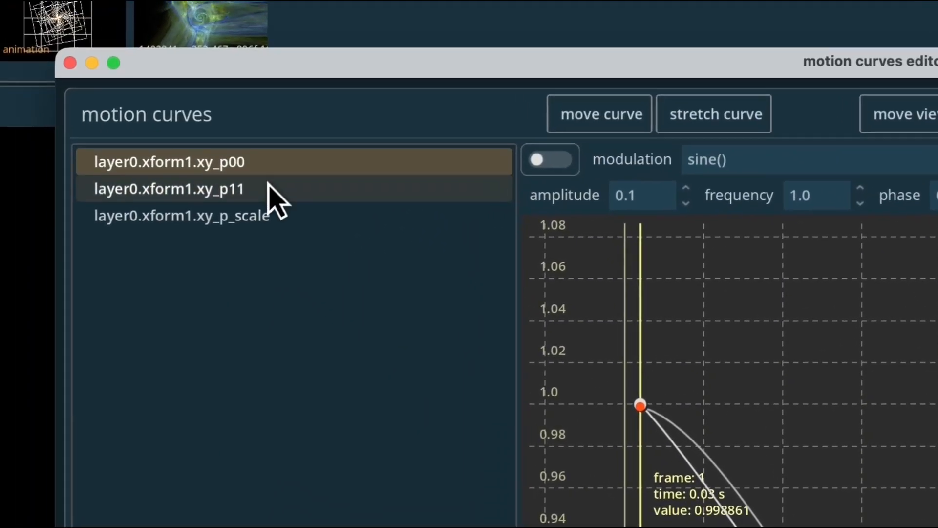
Inspect the looped xy_p11 and xy_p_scale curves, and leave the motion curves editor without applying changes.
click(268, 189)
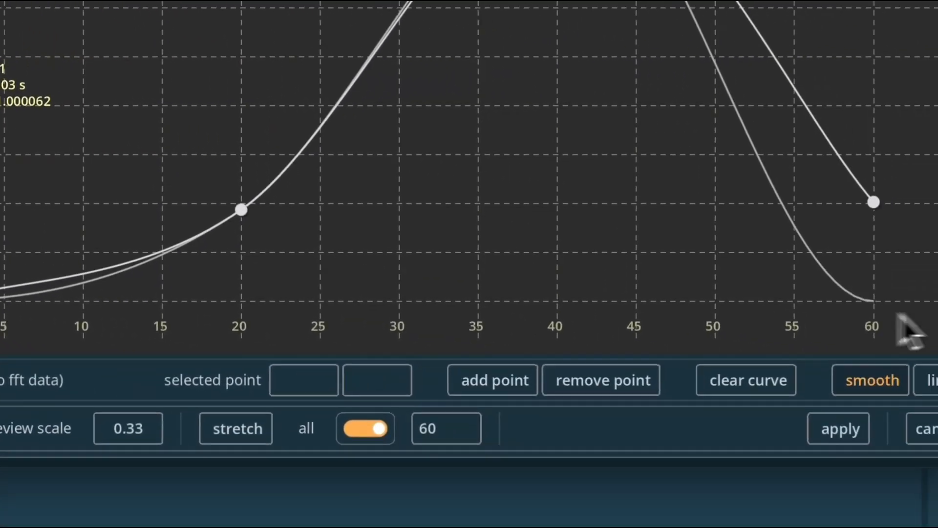
click(251, 193)
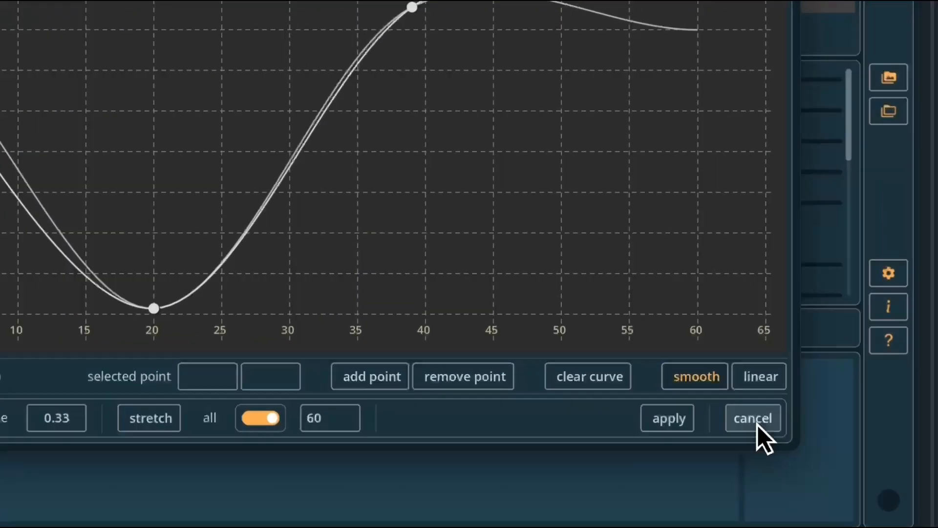
click(830, 463)
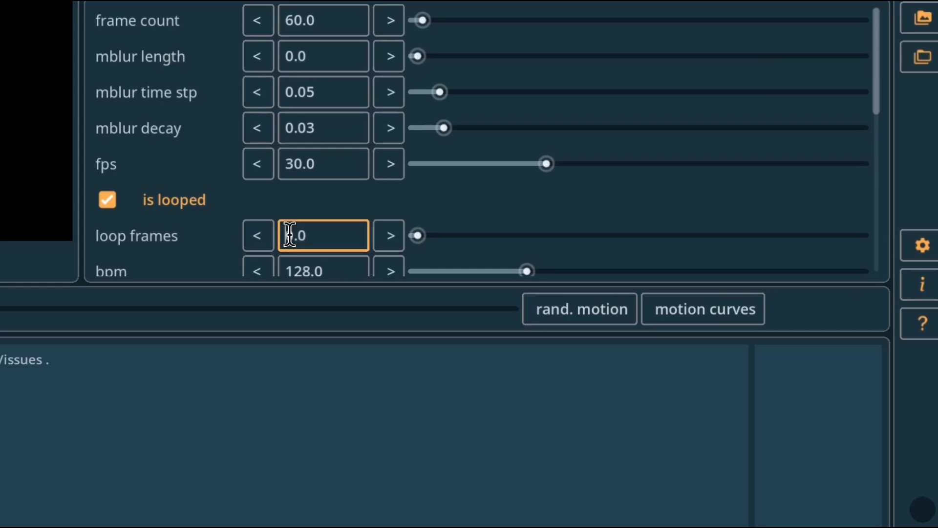
Set the animation's loop frames to 20 and check the extended xy_p00 curve in the motion curves editor.
text(2)
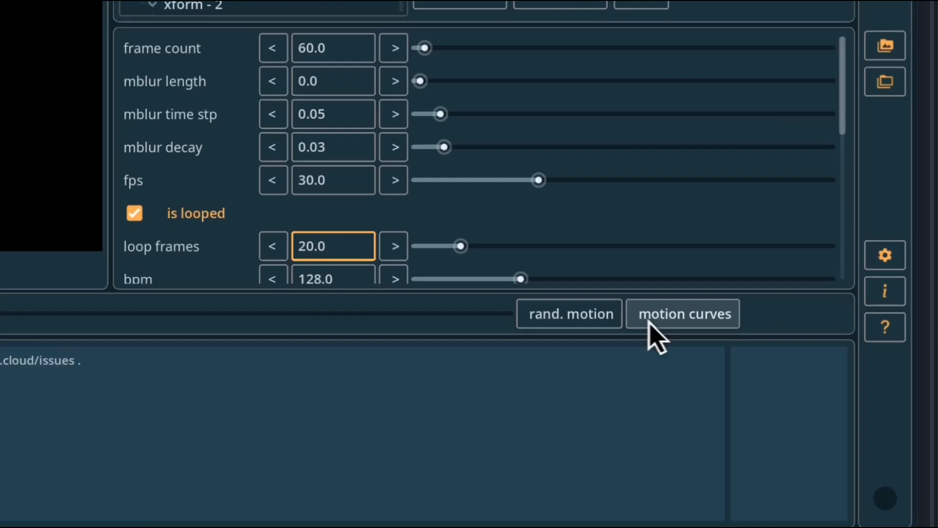
click(800, 410)
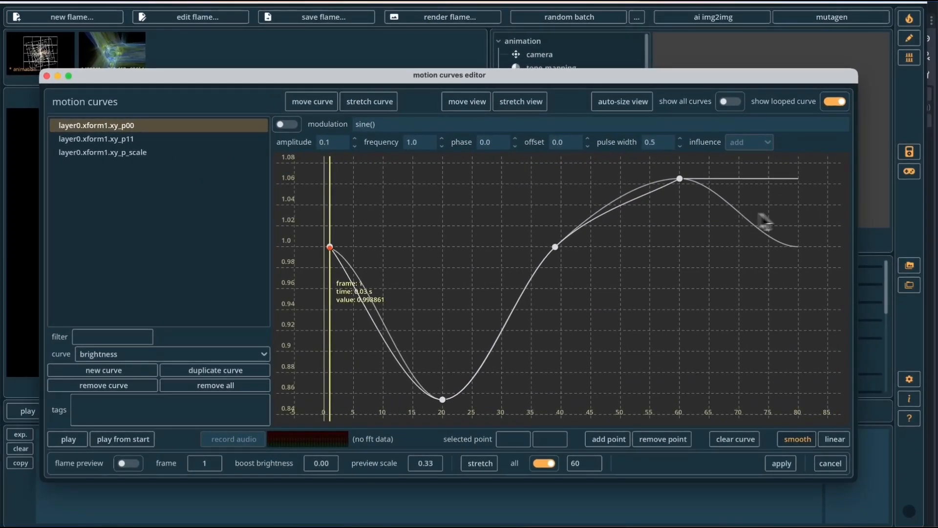
click(802, 440)
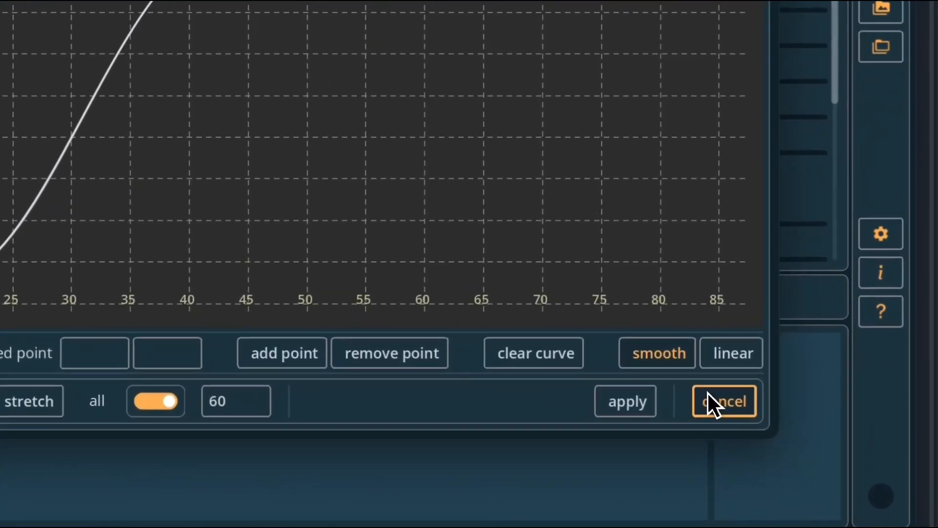
click(830, 463)
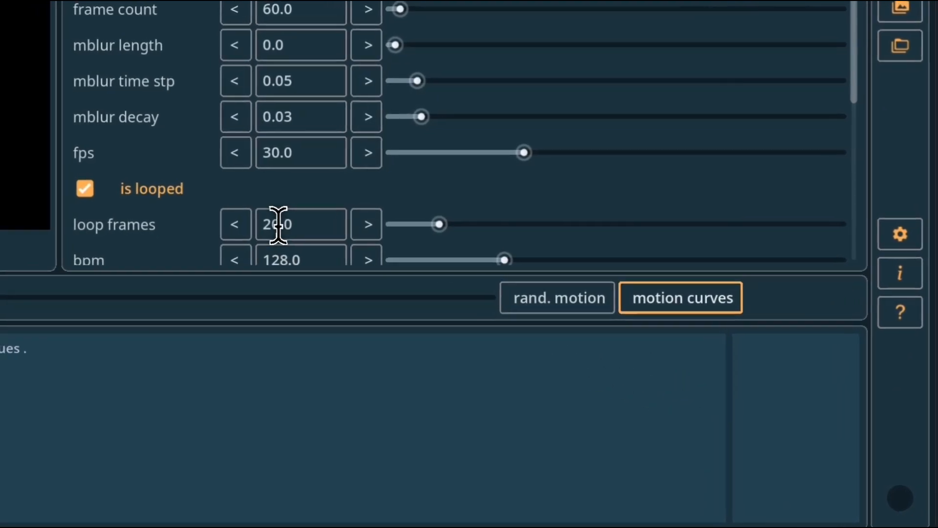
Reset the animation's loop frames and view the xy_p11 and xy_p_scale curves in the motion curves editor.
click(274, 225)
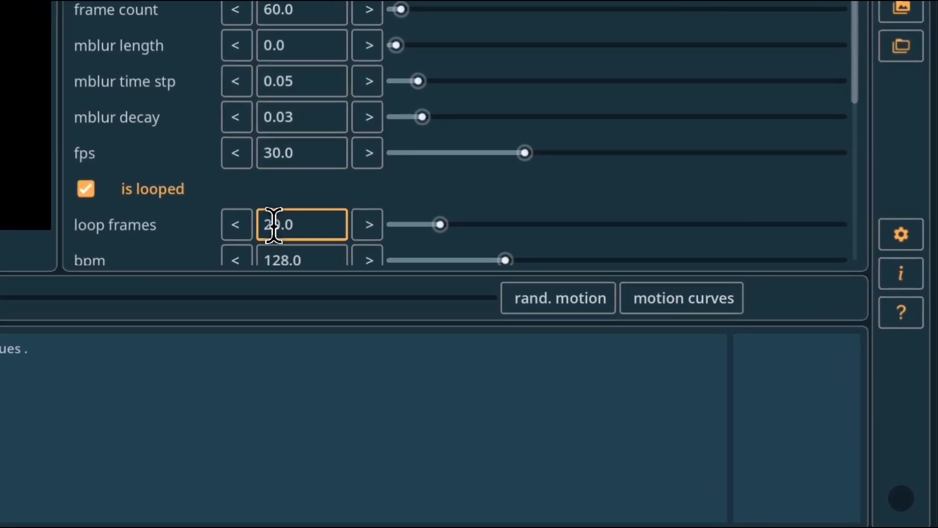
click(650, 293)
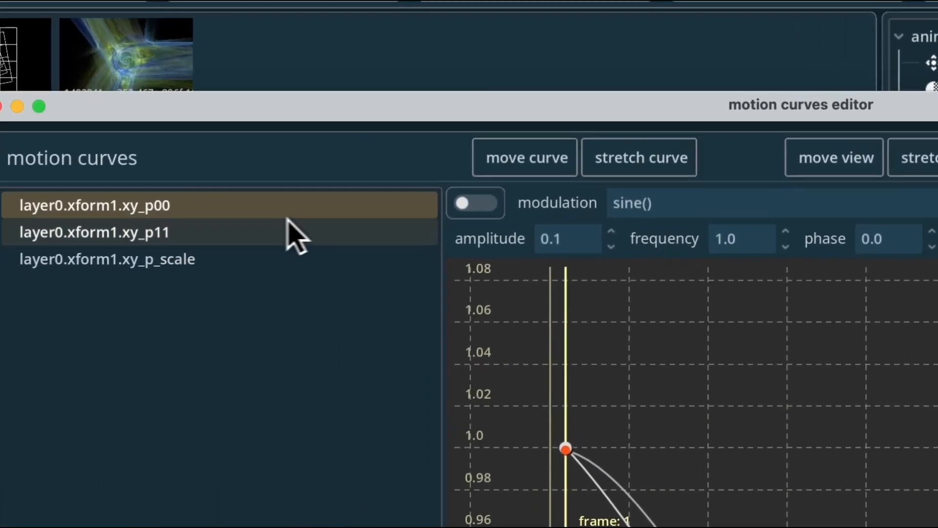
click(288, 235)
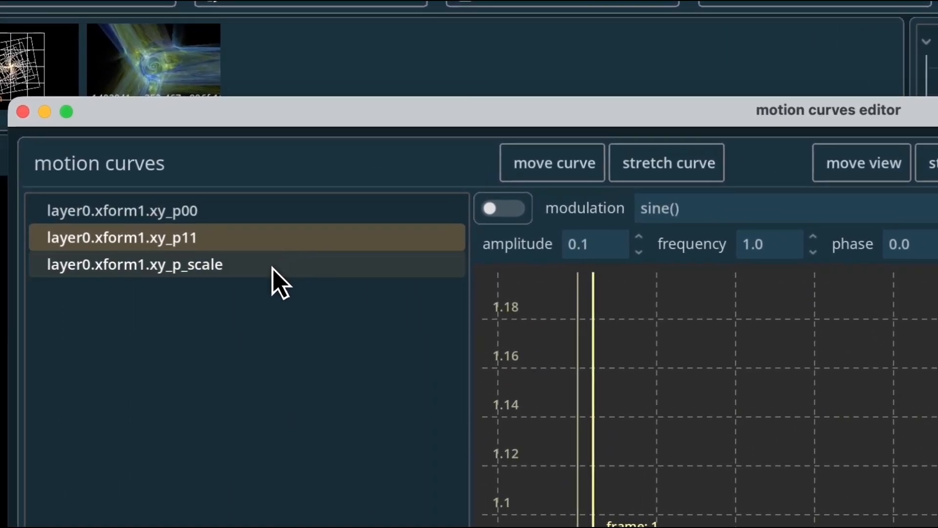
click(272, 268)
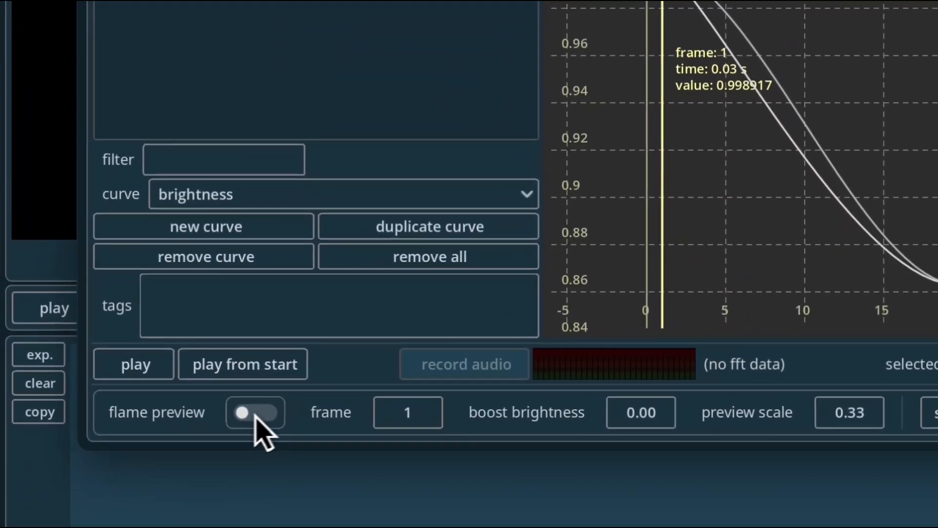
Preview the flame behind the xy_p_scale curve by scrubbing the timeline and playing the animation, and leave the editor.
click(255, 416)
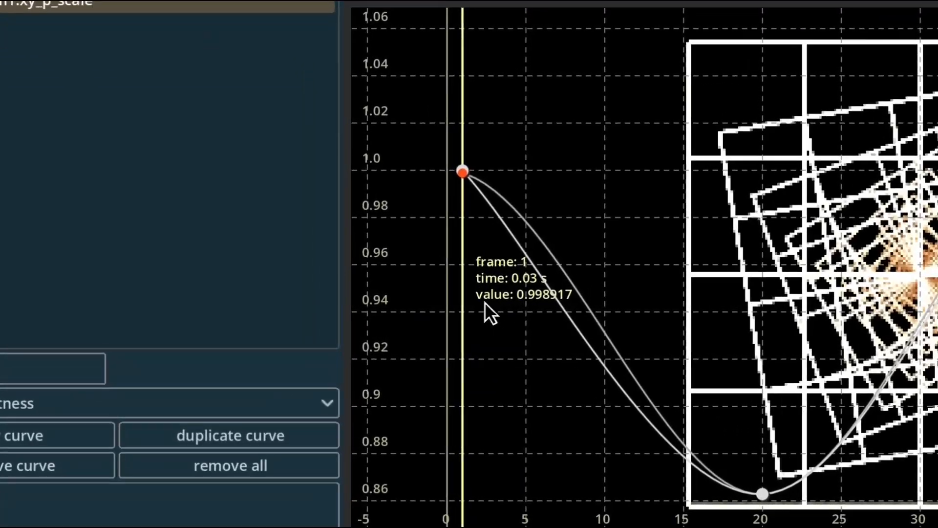
drag(343, 302, 532, 308)
drag(663, 287, 0, 255)
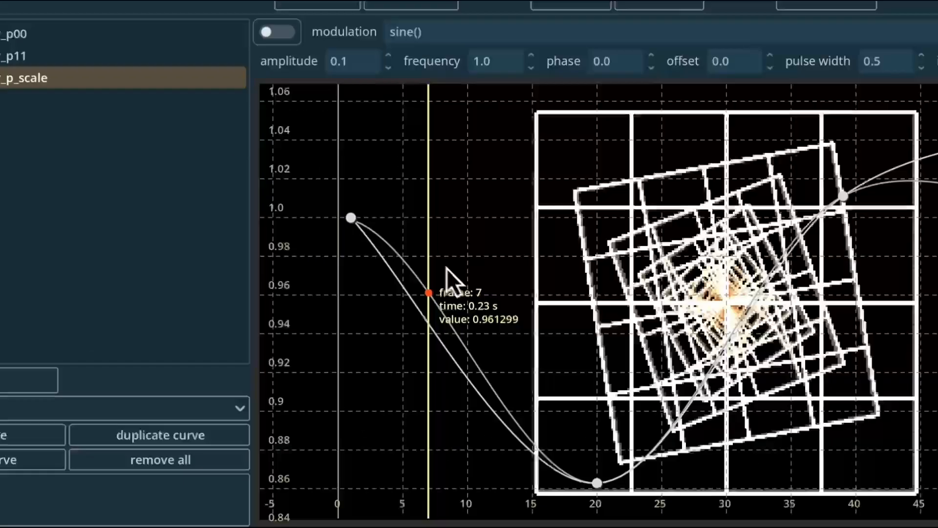
click(392, 267)
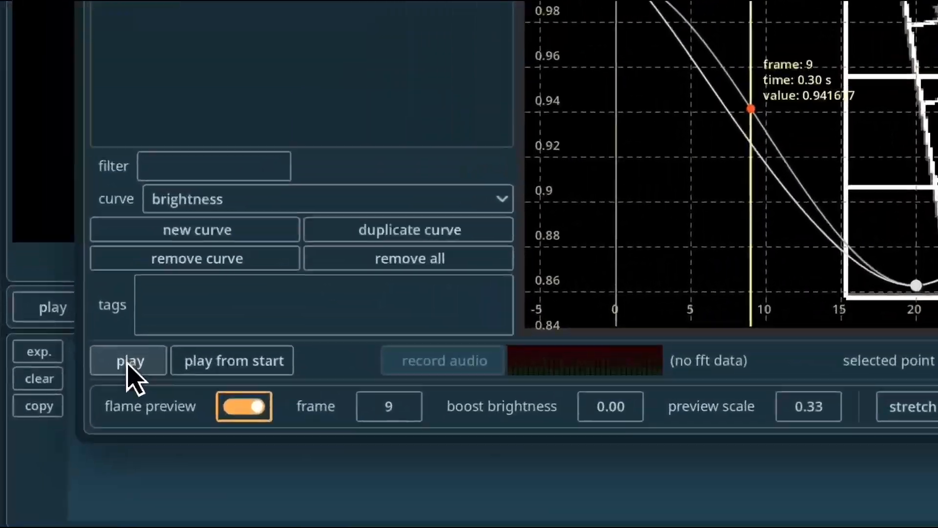
click(65, 441)
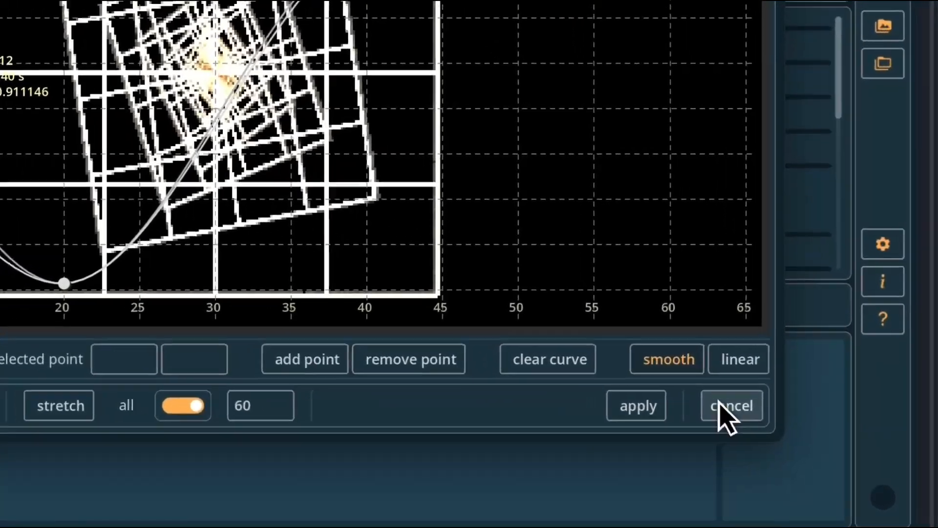
click(830, 463)
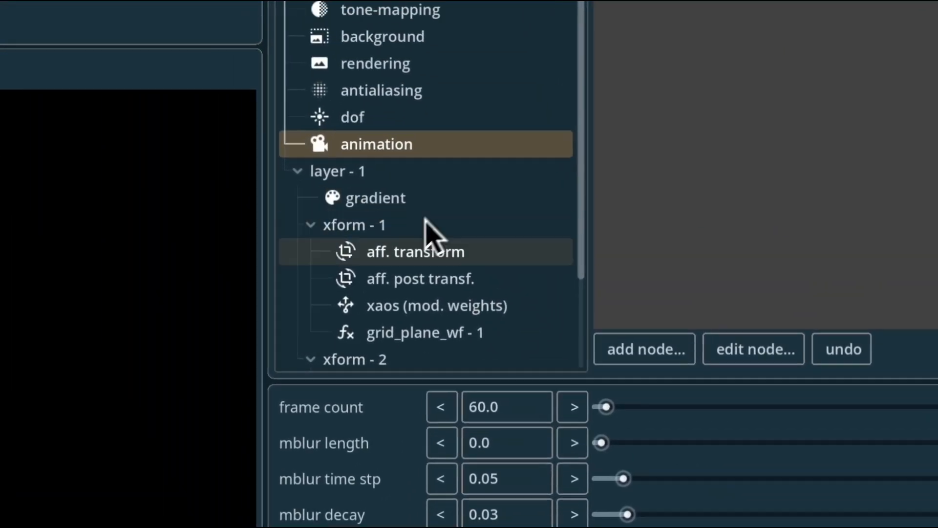
Open the motion curve of the xy c20 parameter in xform 2's affine transform.
click(423, 254)
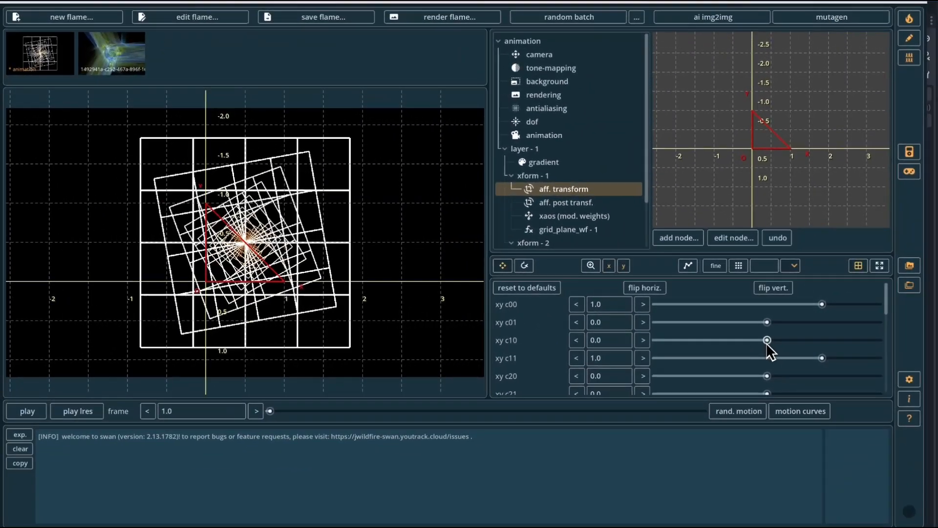
scroll(754, 356, down, 2)
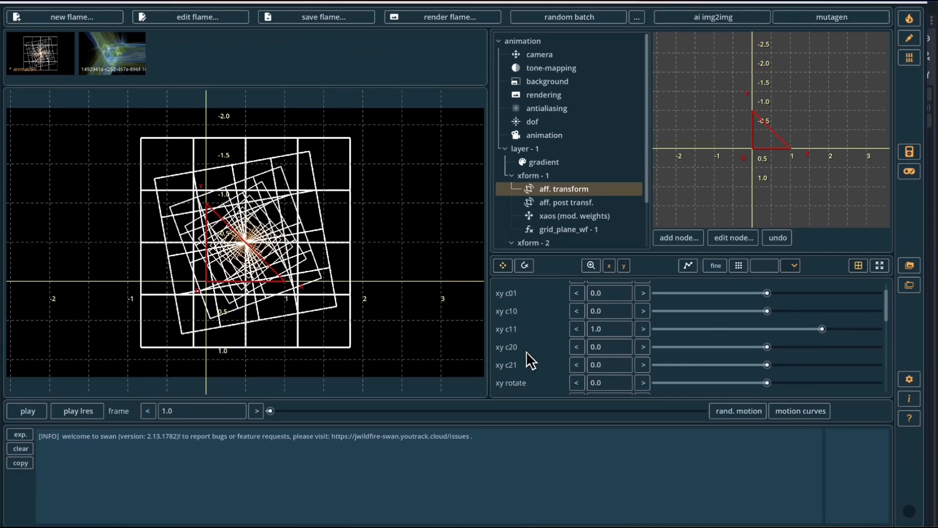
scroll(564, 211, down, 3)
click(557, 199)
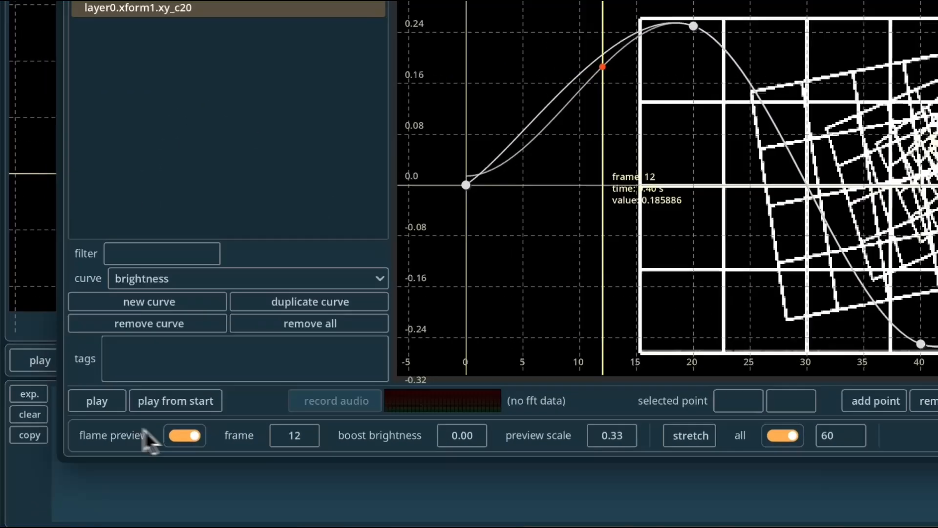
Apply the xy_c20 curve with the flame preview on, and reopen it briefly from its parameter to check it.
click(129, 462)
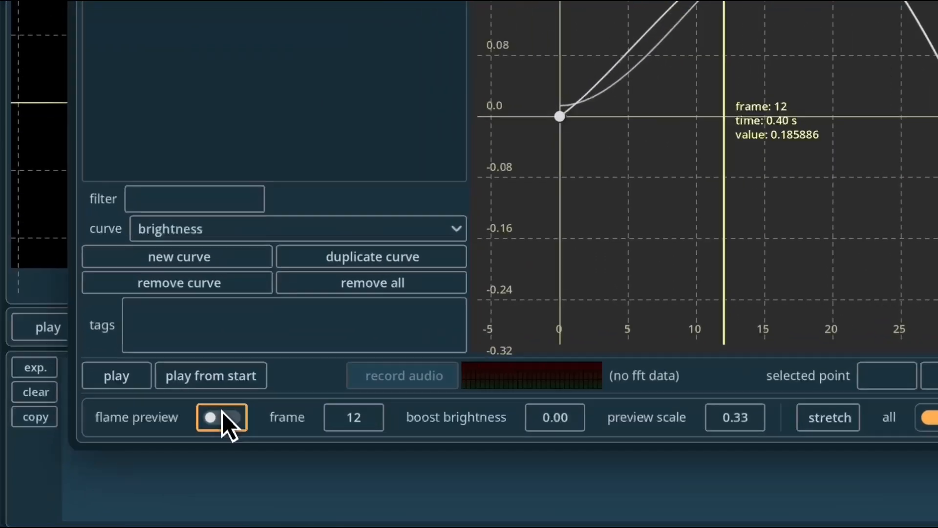
click(128, 463)
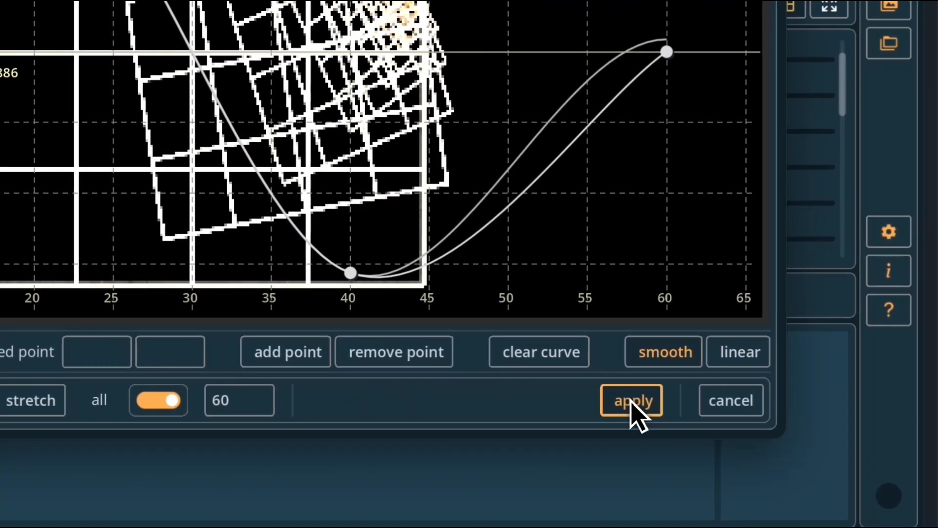
click(683, 400)
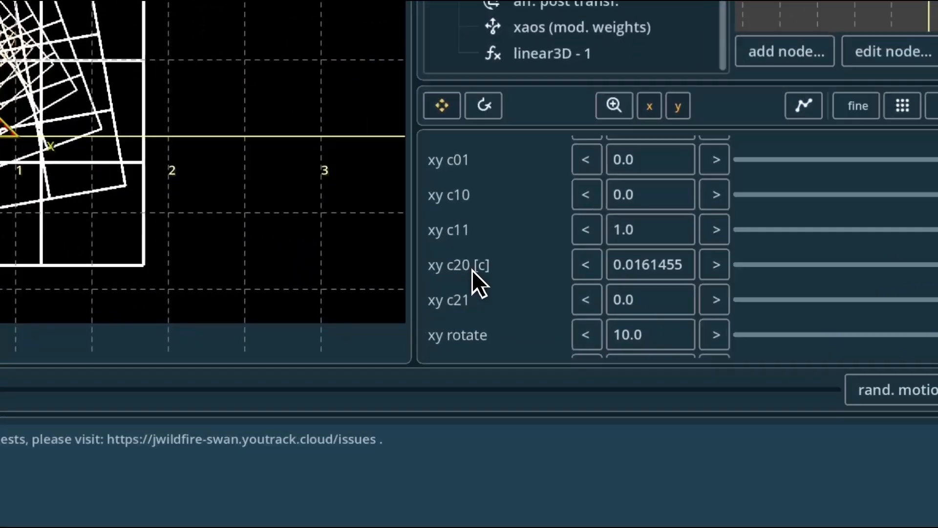
click(518, 351)
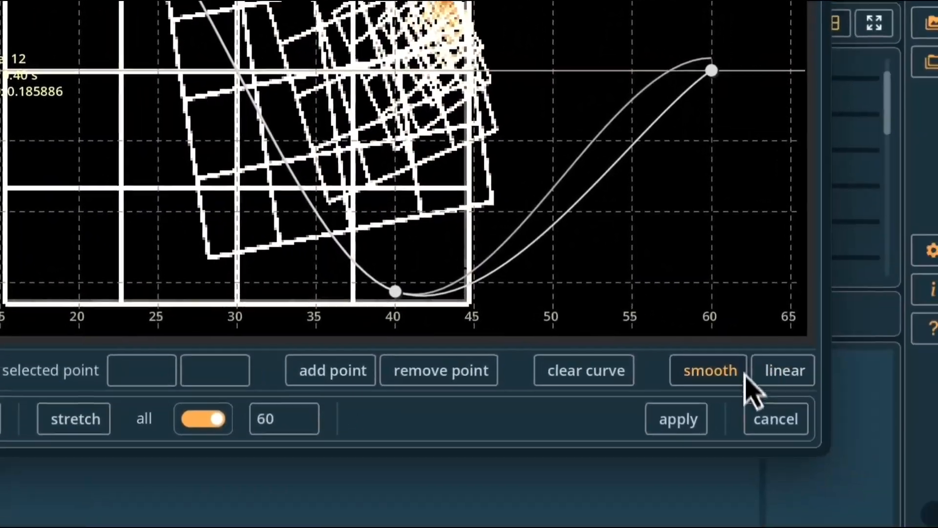
click(763, 417)
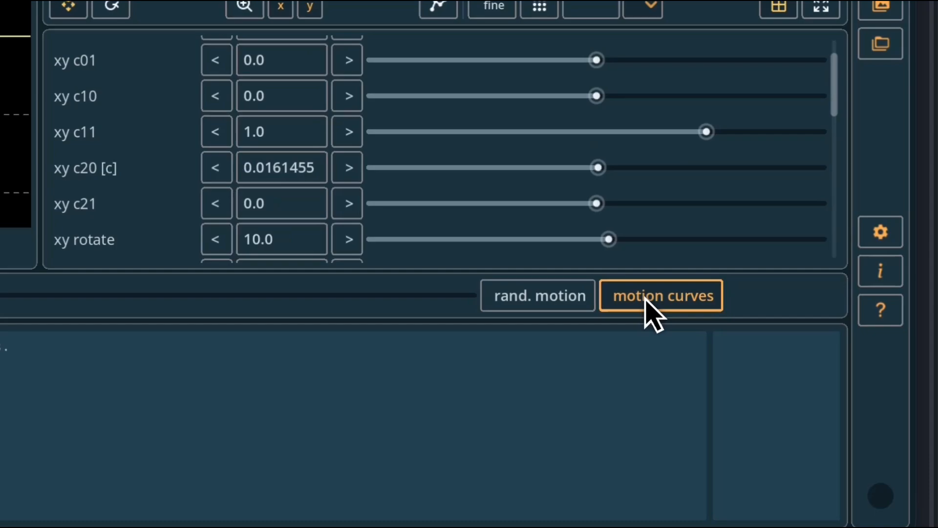
Open the motion curves editor with the flame preview off and select the xy_p00 curve.
click(798, 413)
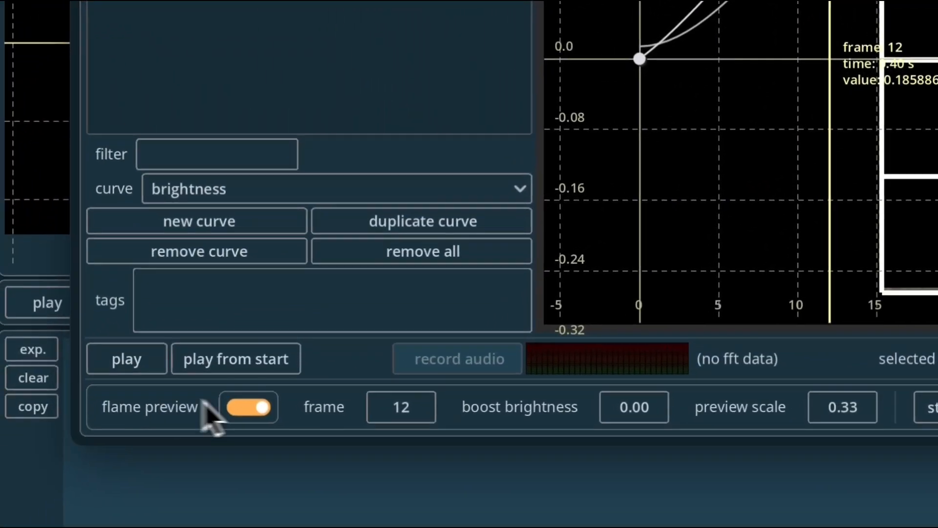
click(271, 398)
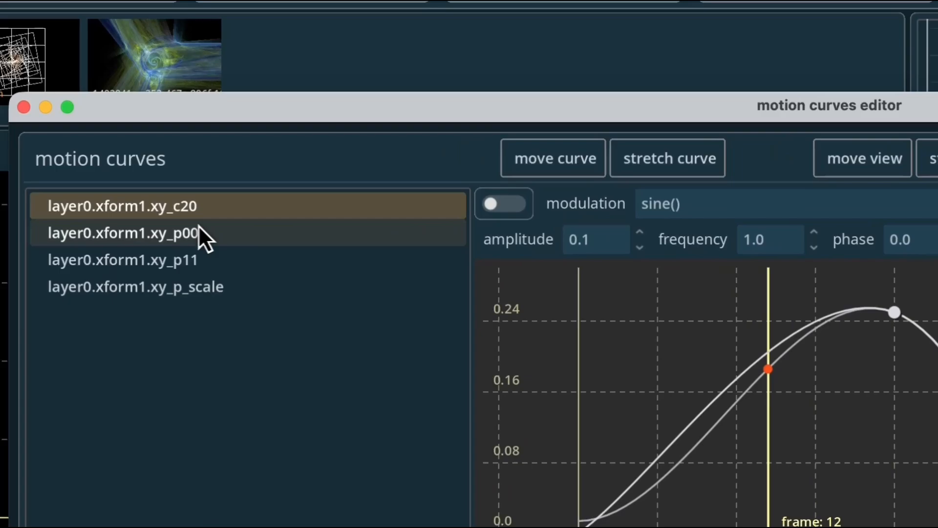
click(198, 227)
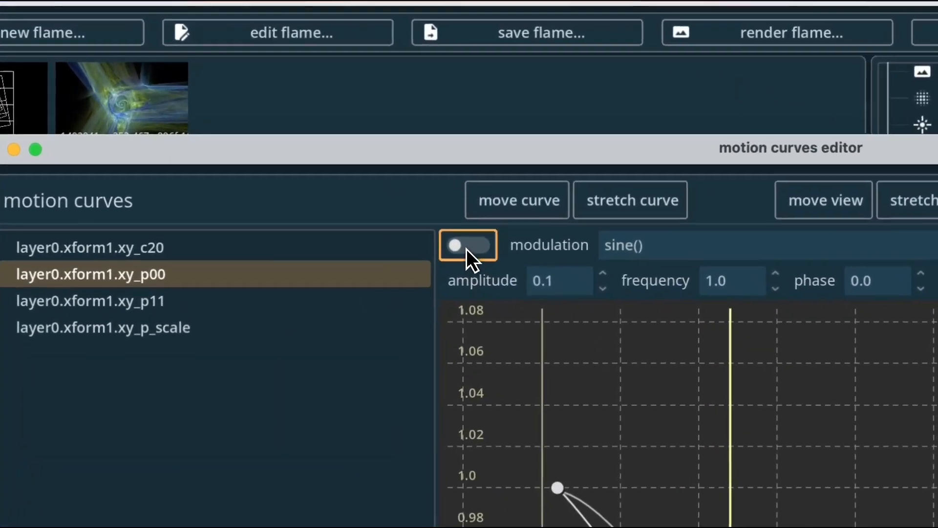
Enable sine() modulation on the xy_p00 curve with a frequency of 11.0 and an amplitude of 0.01.
click(286, 125)
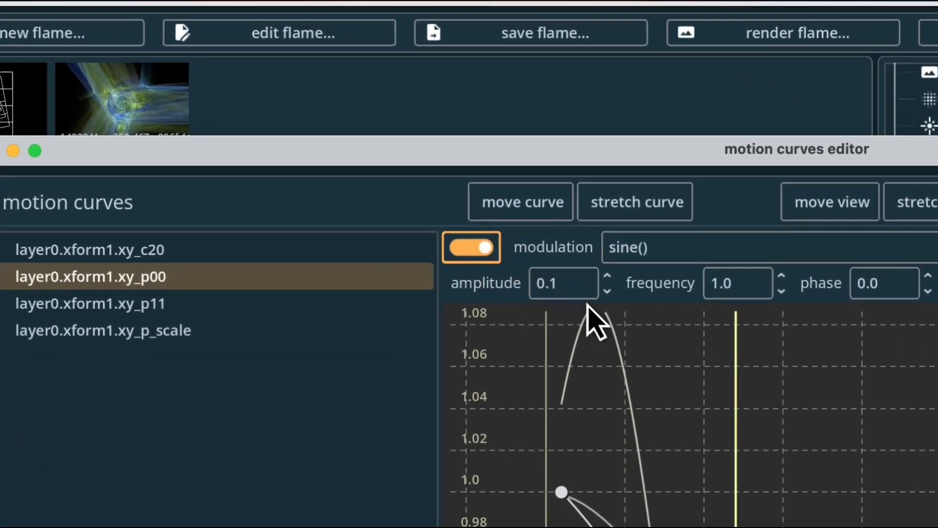
click(734, 279)
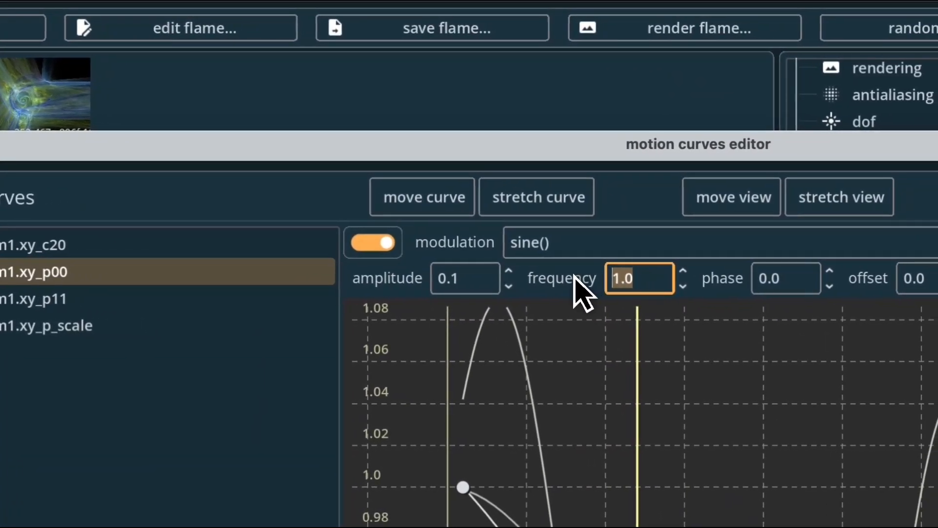
text(11.)
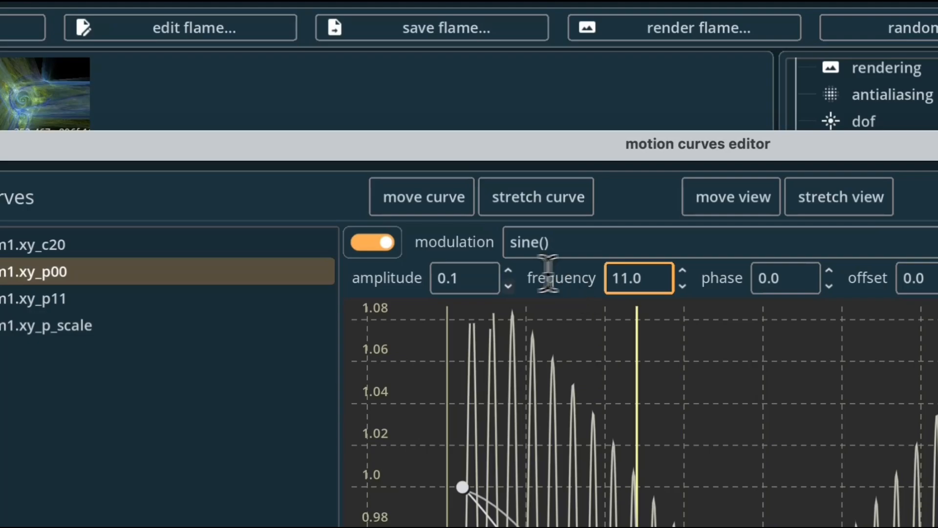
text(0)
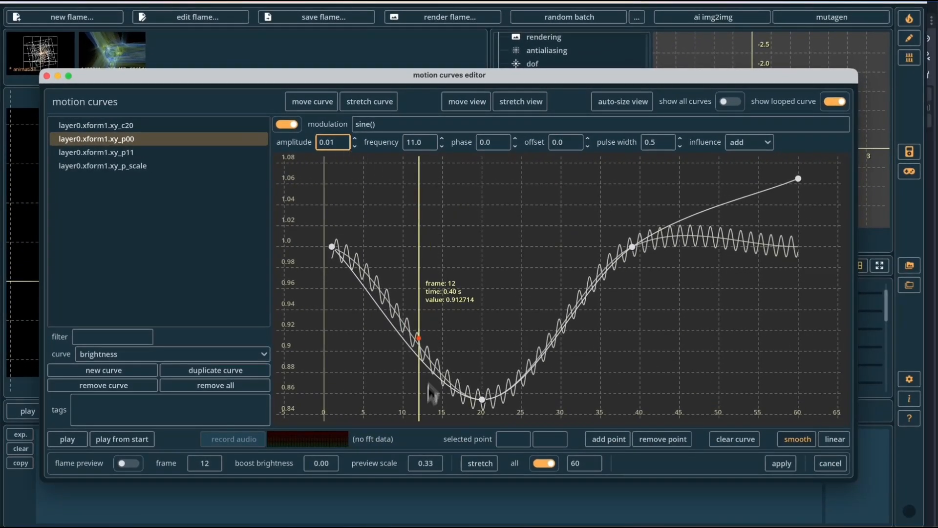
Raise the xy_p00 curve point at frame 20 to a value of about 0.926.
click(480, 402)
drag(482, 399, 482, 284)
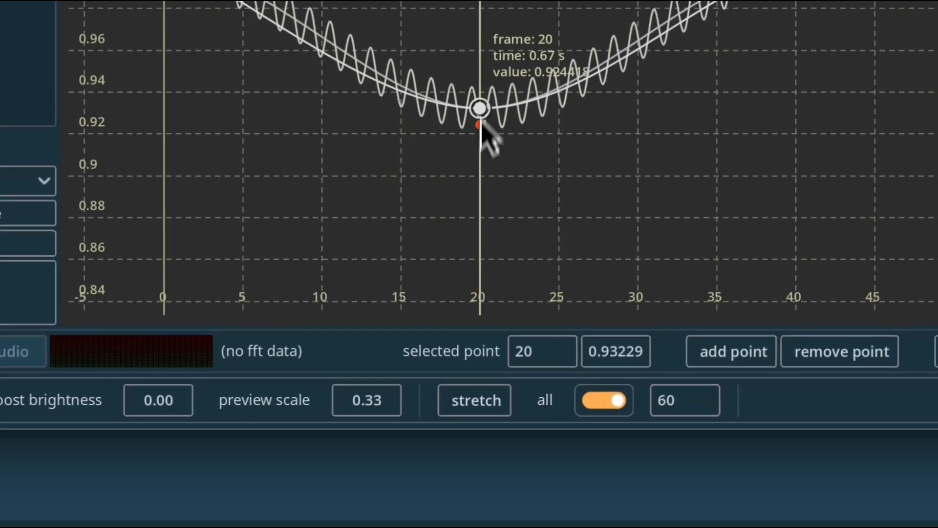
drag(482, 65, 472, 148)
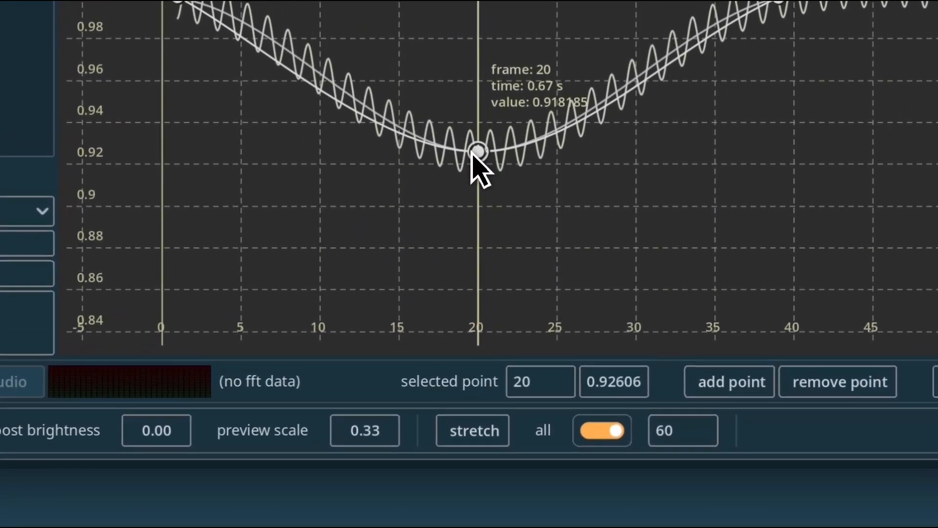
Set the phase of the xy_p00 curve's sine() modulation to 0.3.
click(485, 117)
key(BackSpace)
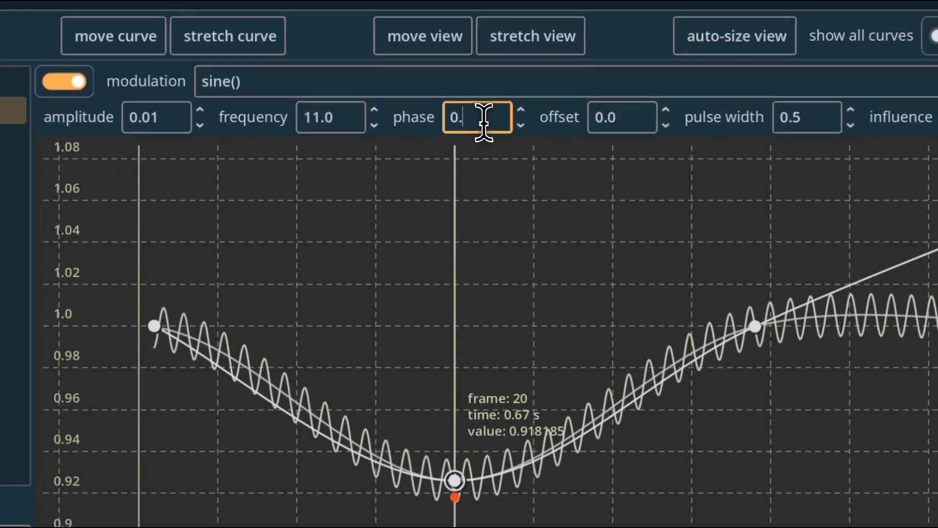
text(3)
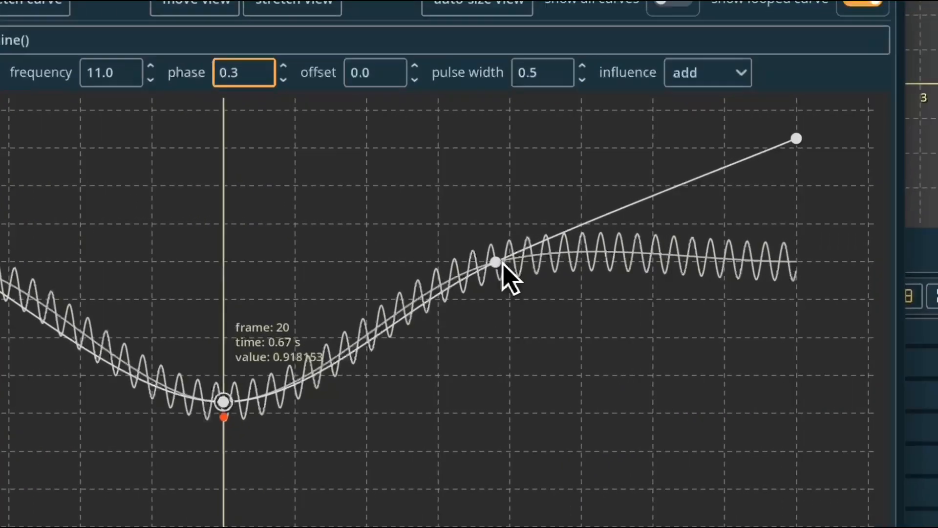
Lower the xy_p00 curve point at frame 39 to about 0.941 and add a point at frame 30 with a value of about 1.0.
drag(633, 247, 633, 206)
drag(466, 182, 468, 393)
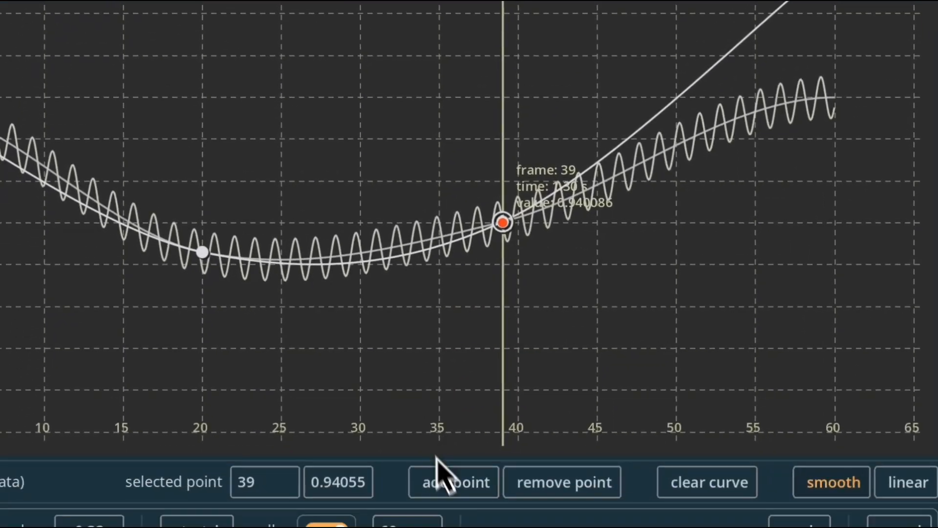
click(462, 425)
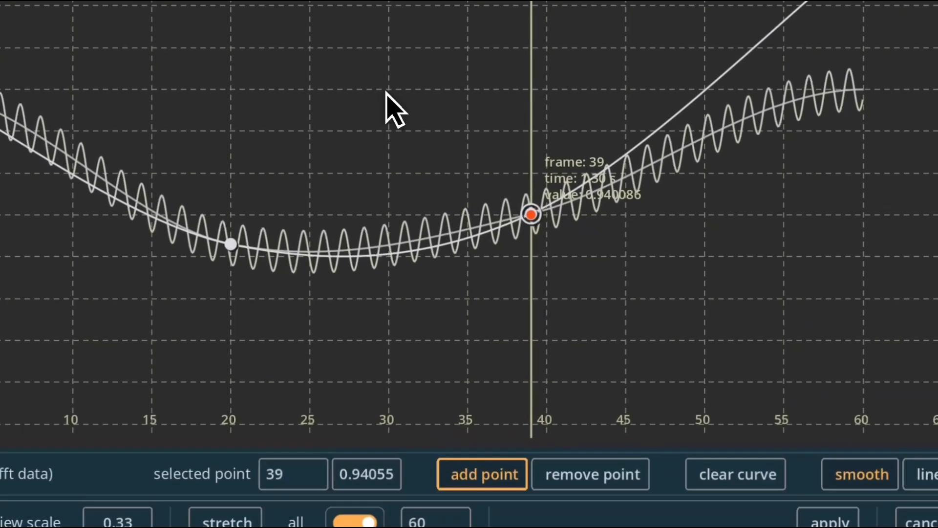
click(363, 41)
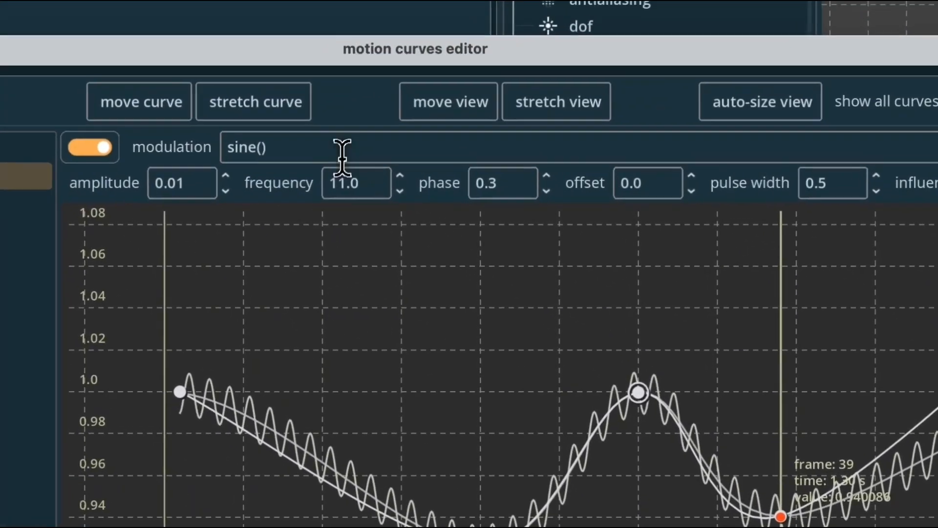
Try shifting the modulated xy_p00 curve with the modulation formula sine()+0.1 and with sine()-0.1.
click(350, 148)
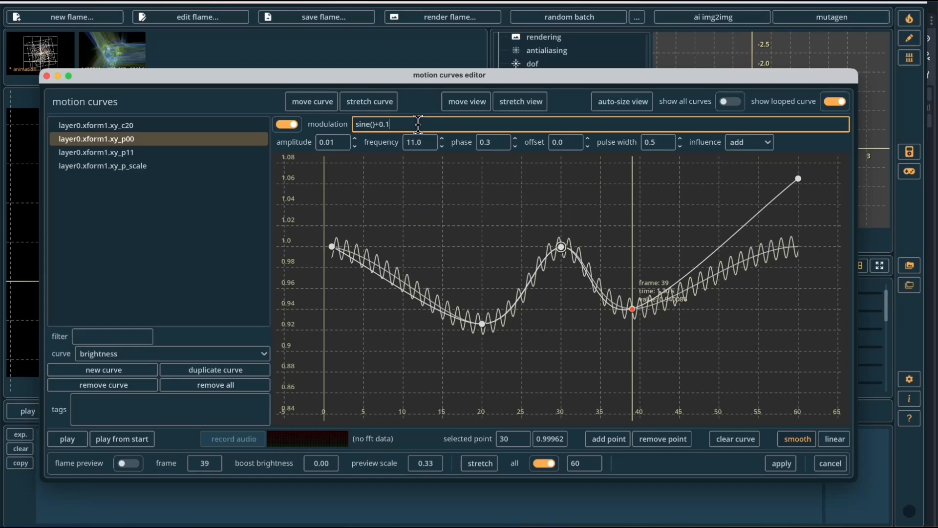
key(Return)
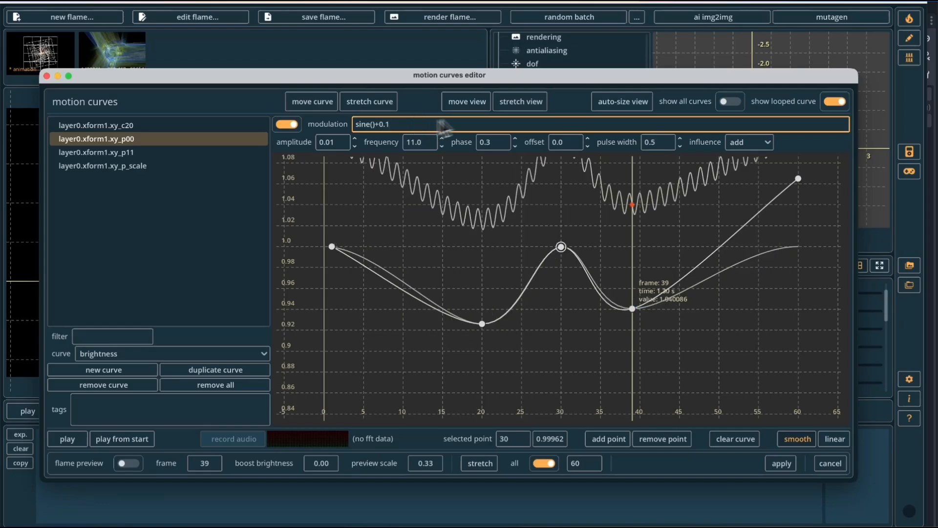
mouse_move(443, 123)
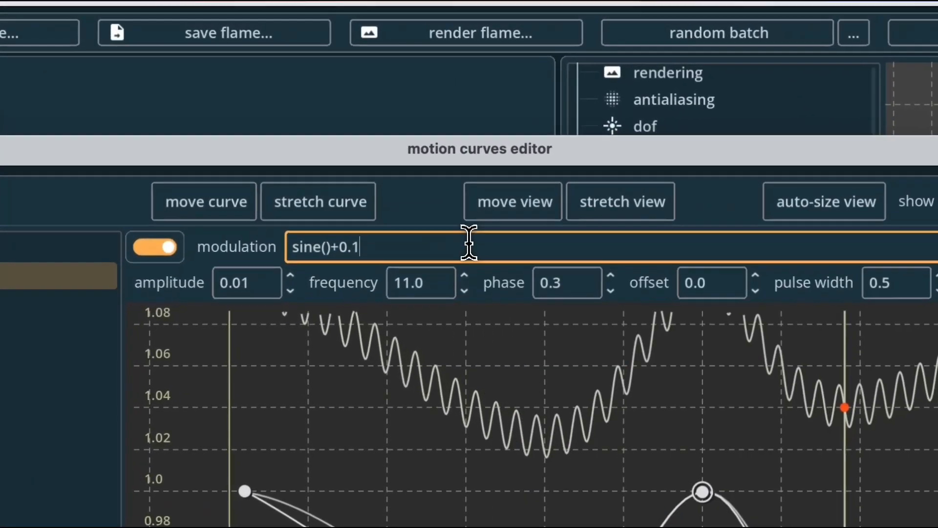
key(BackSpace)
key(BackSpace)
key(BackSpace)
key(BackSpace)
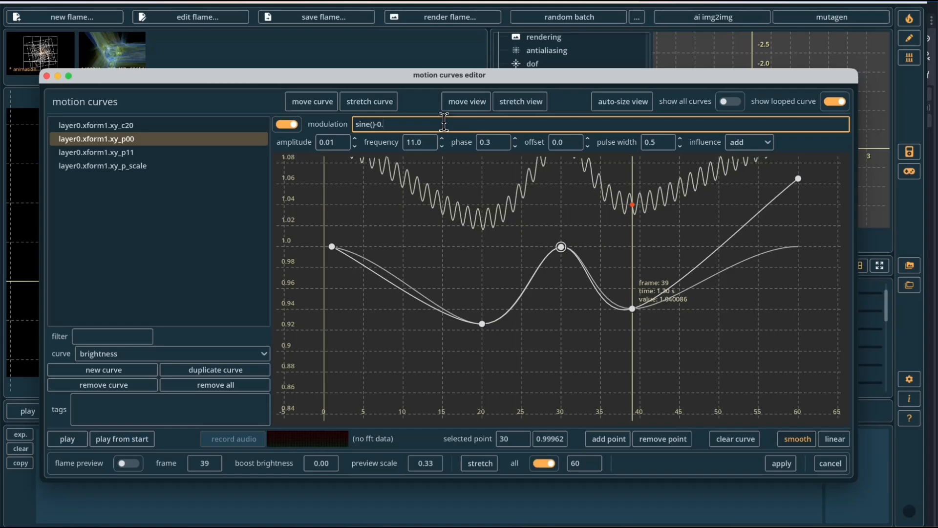
key(Return)
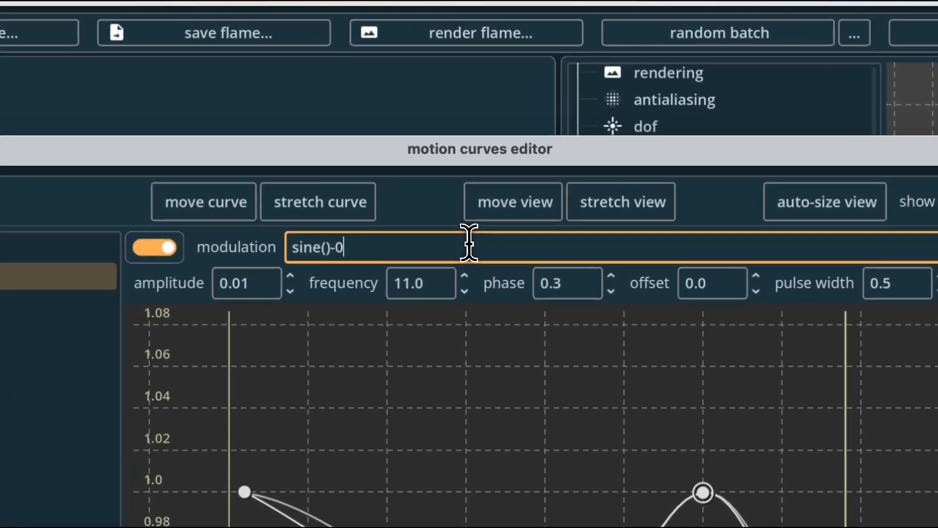
Restore the xy_p00 curve's modulation formula to plain sine() by removing the subtracted constant.
key(BackSpace)
key(BackSpace)
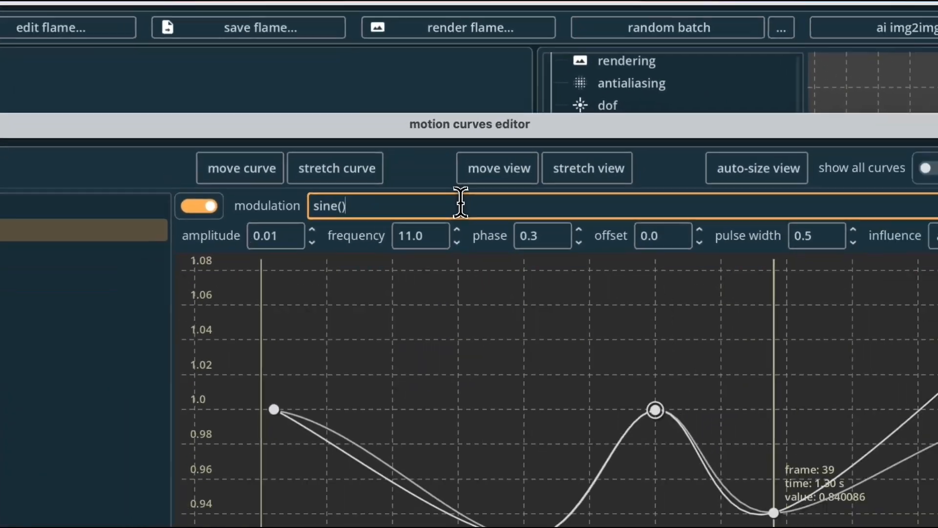
key(Return)
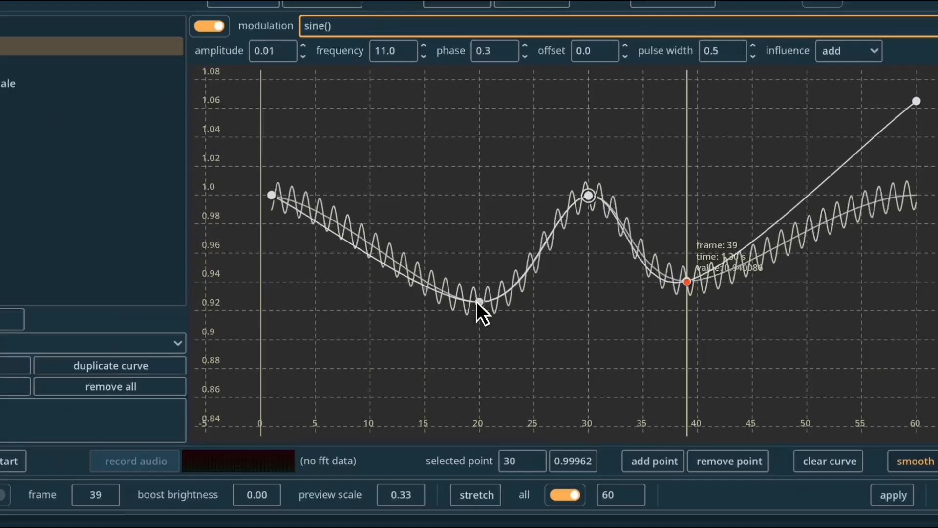
Select the xy_p00 curve point at frame 20 and raise it to a value of about 0.94.
click(482, 323)
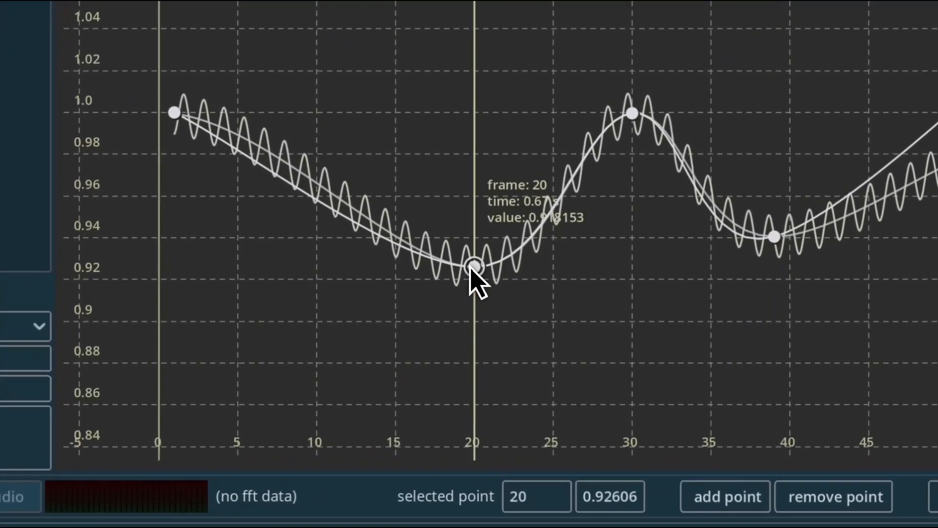
drag(482, 322, 480, 250)
drag(469, 121, 453, 377)
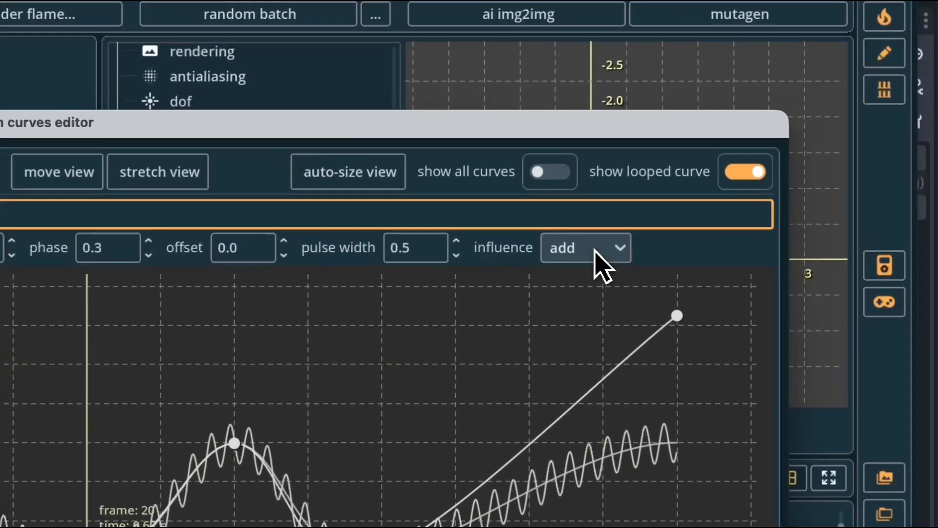
Set the influence of the xy_p00 curve's modulation to multiply and fit the graph to the curve.
click(753, 144)
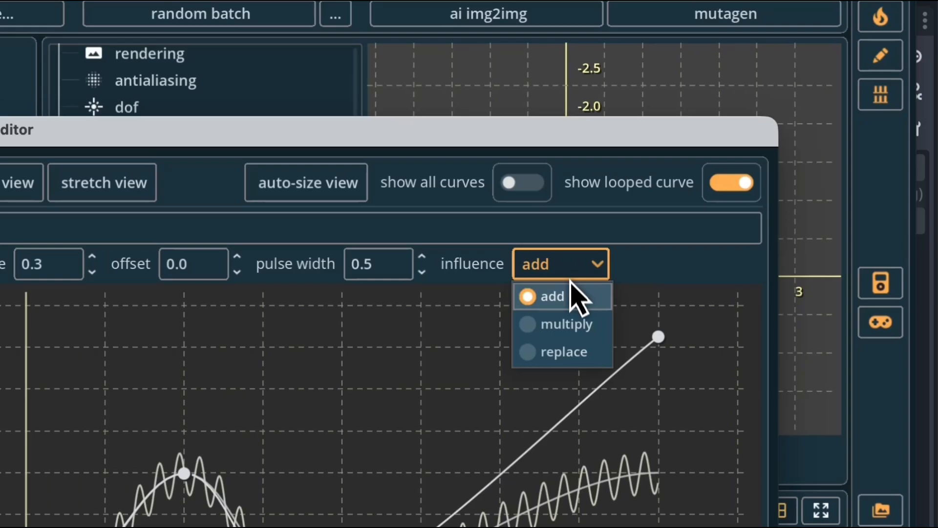
click(566, 325)
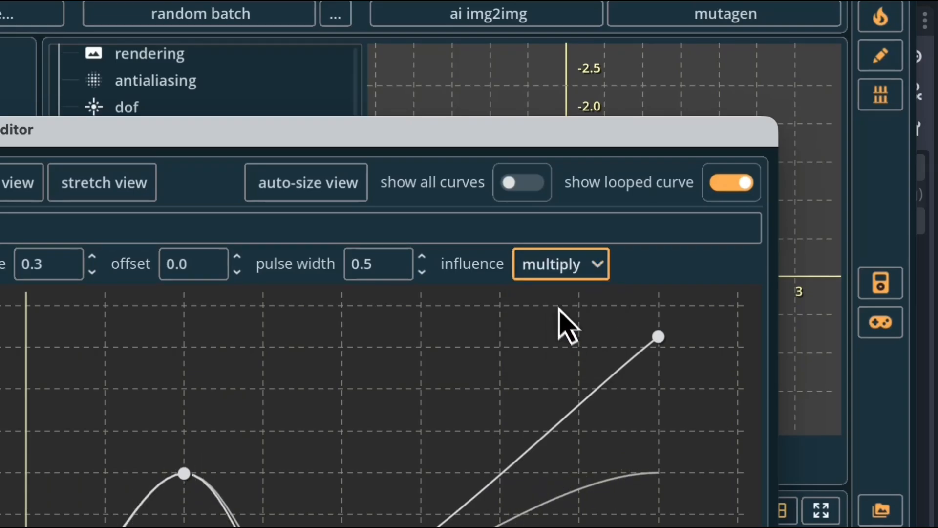
click(280, 193)
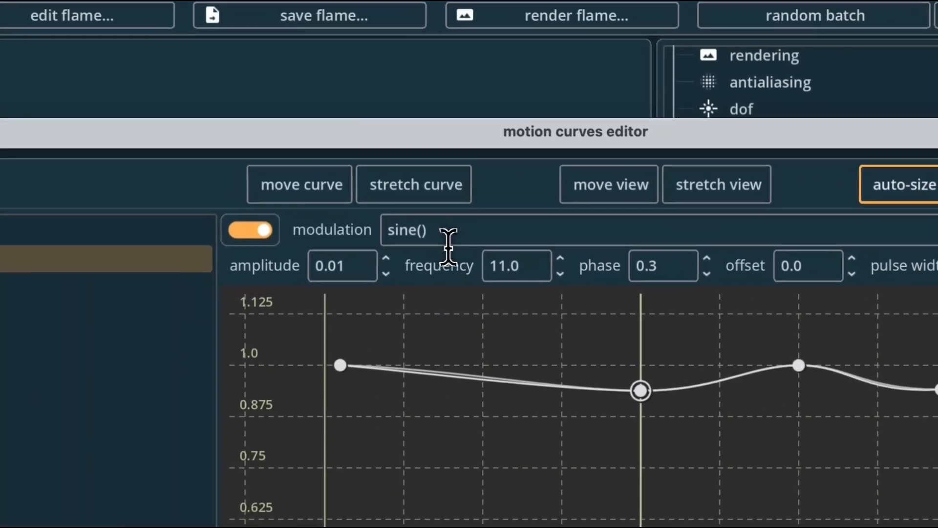
Change the xy_p00 curve's modulation formula to sine()*21.
click(197, 125)
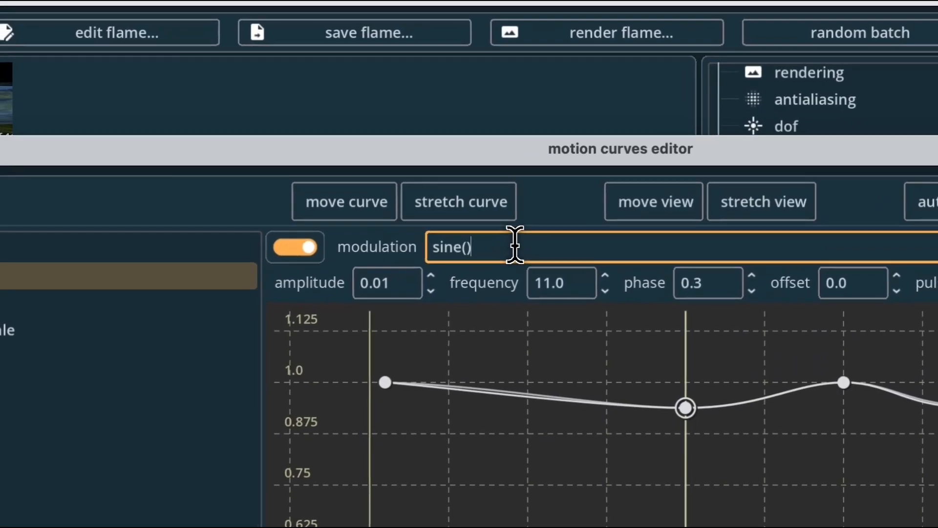
text(*2)
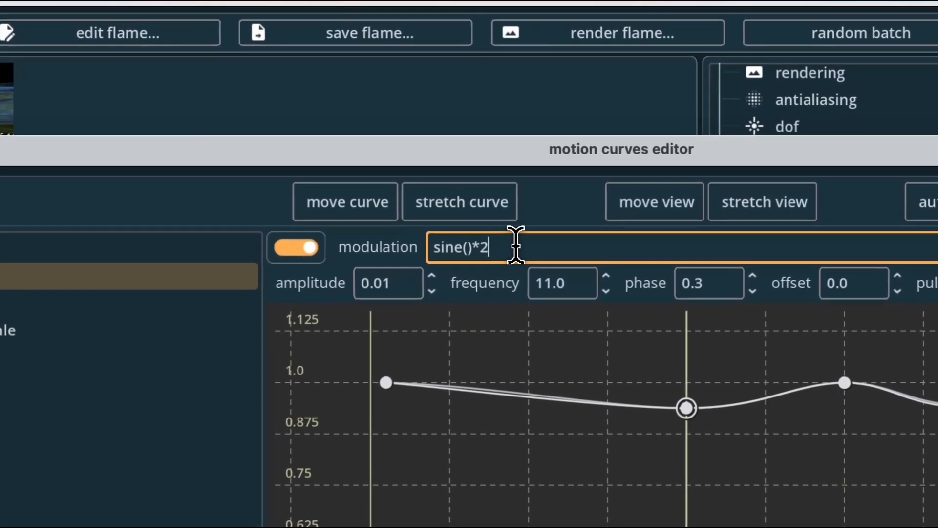
text(1)
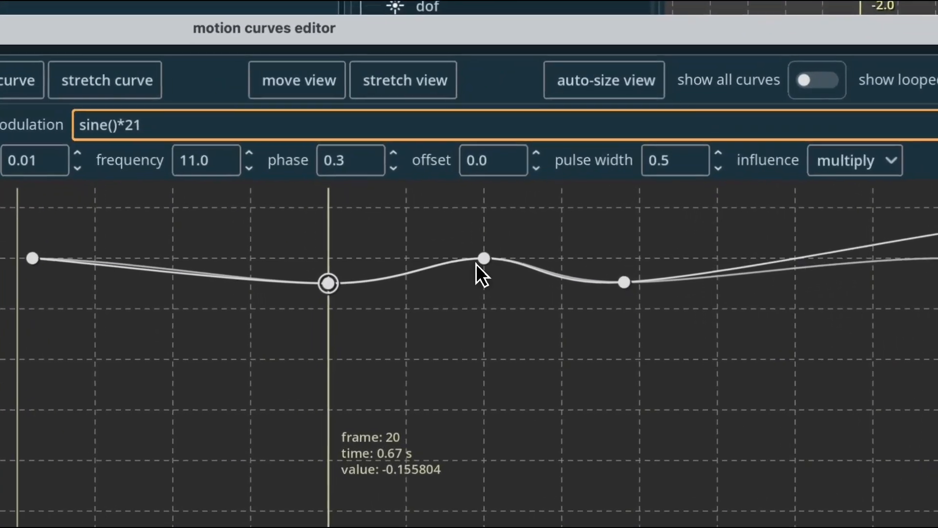
Adjust the xy_p00 curve point at frame 30 vertically, moving it down and back up.
drag(560, 194, 561, 280)
drag(482, 466, 470, 252)
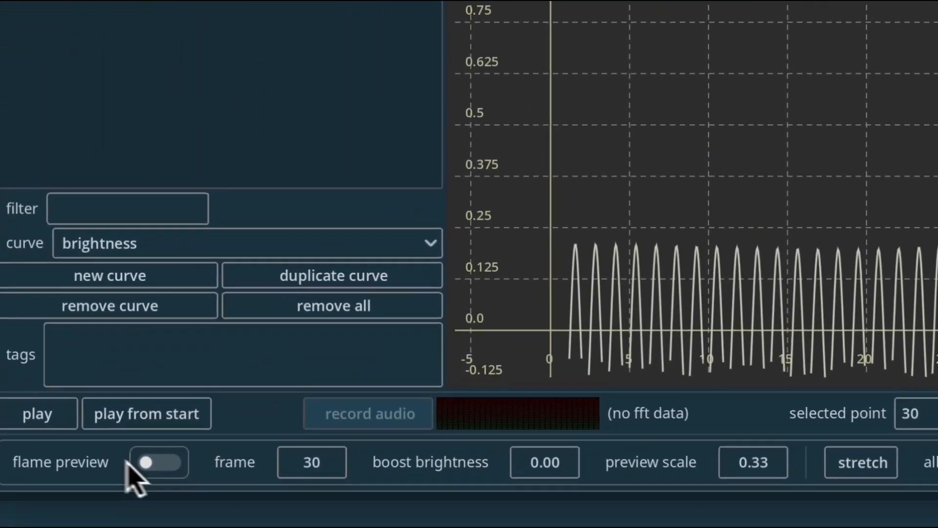
Enable the flame preview and play the animation with the multiplied modulation.
click(155, 461)
click(128, 367)
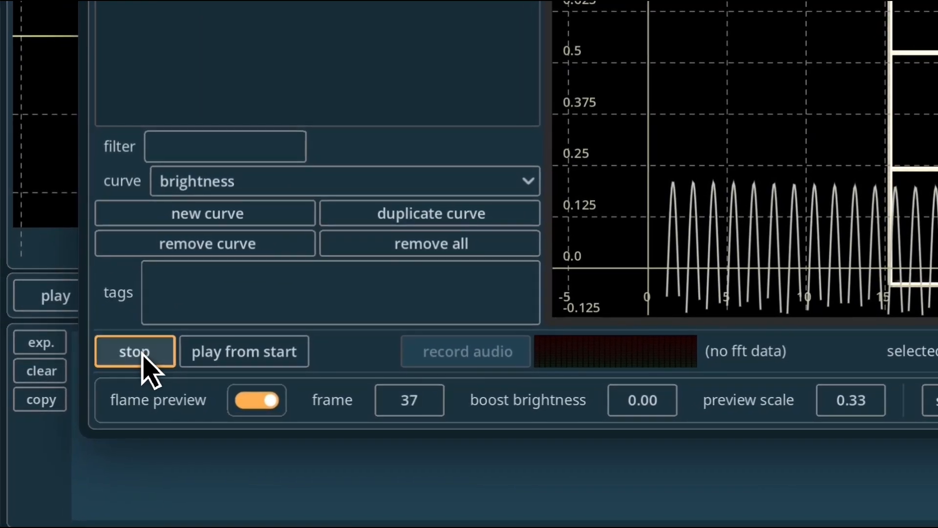